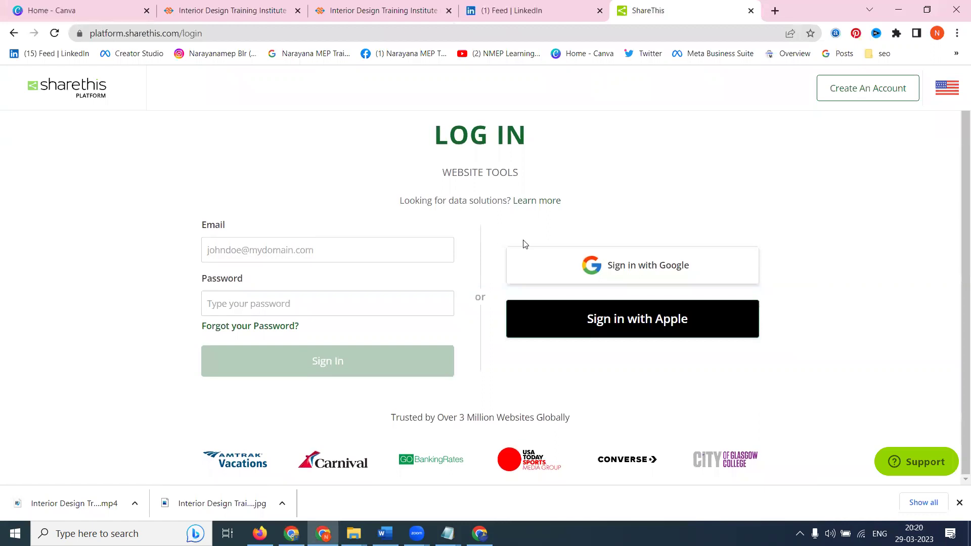
Step: Sign in to ShareThis with Google, continuing with the first listed account
click(588, 276)
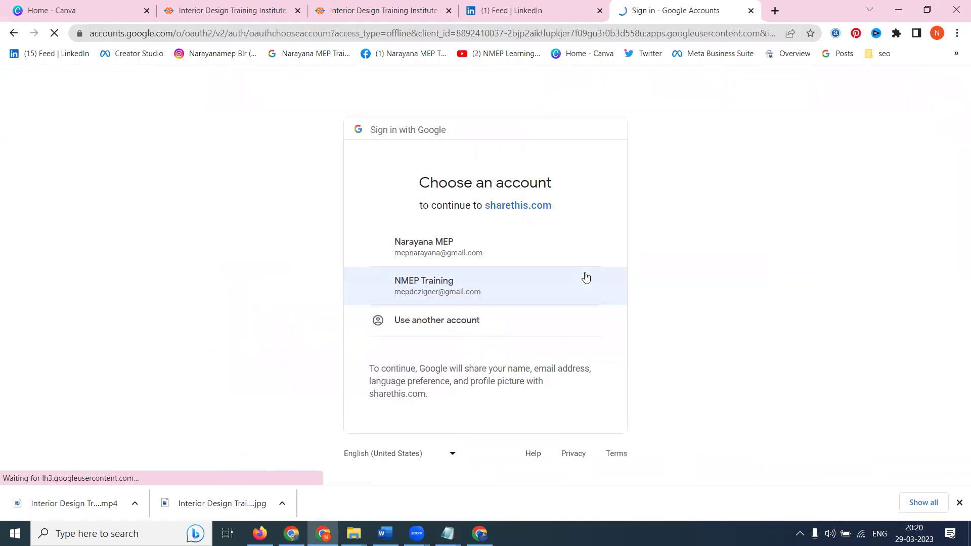
click(481, 255)
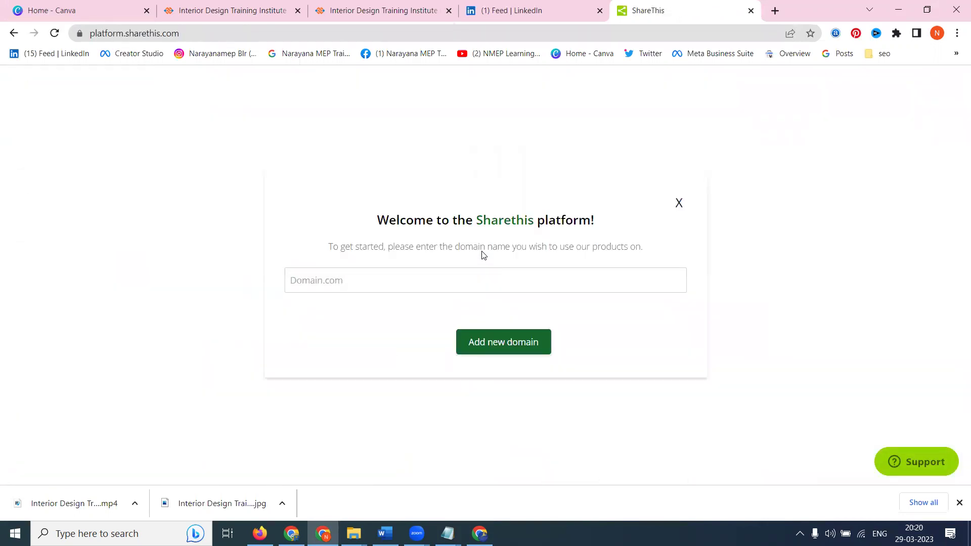
click(377, 10)
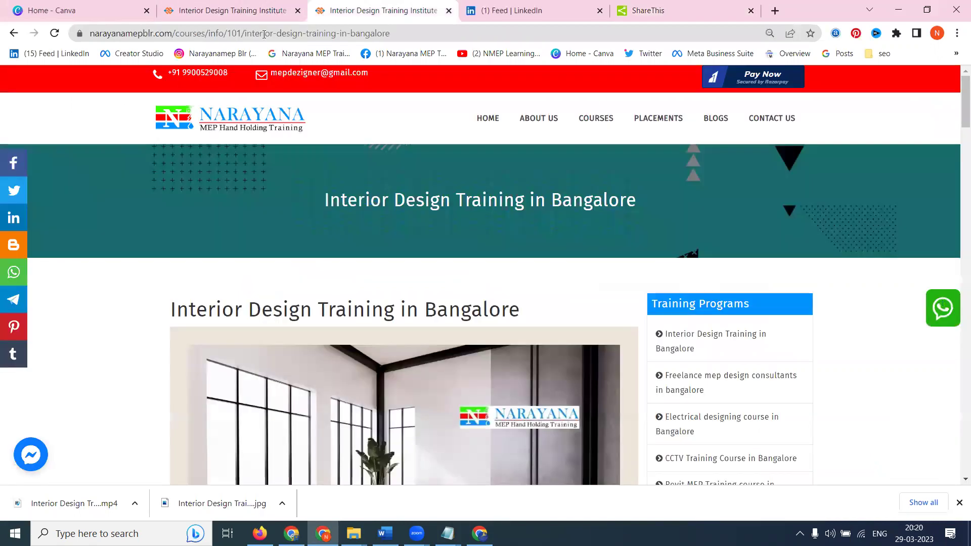
click(498, 127)
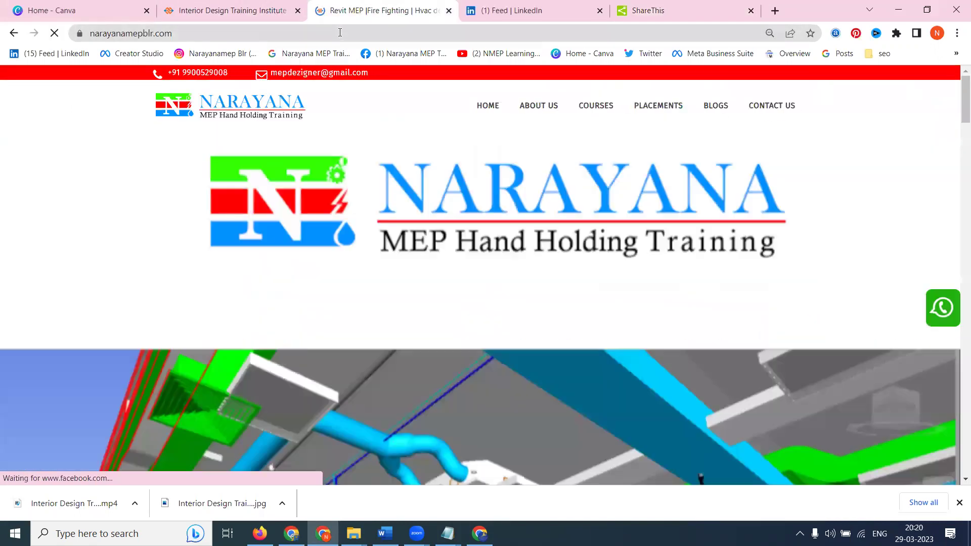
click(340, 32)
key(ctrl+c)
click(655, 10)
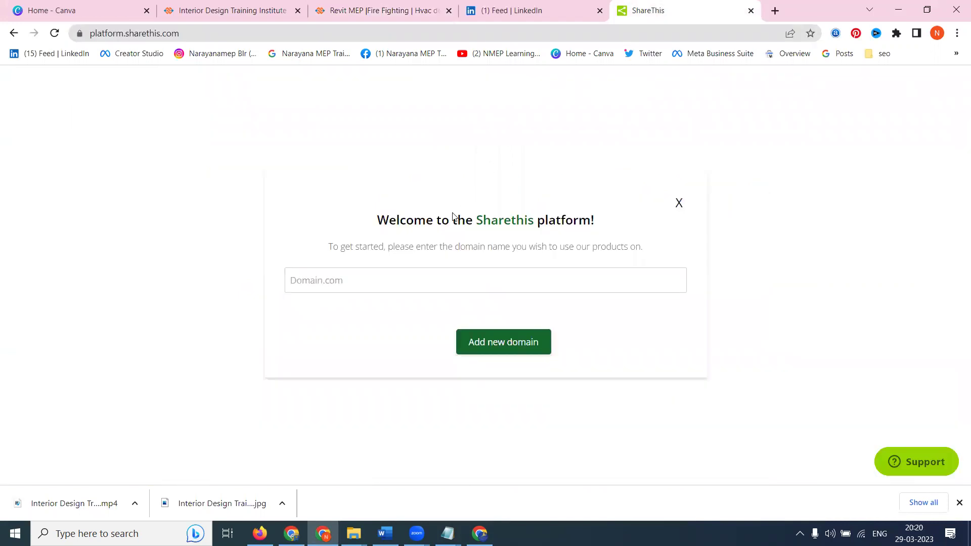
click(400, 287)
key(ctrl+v)
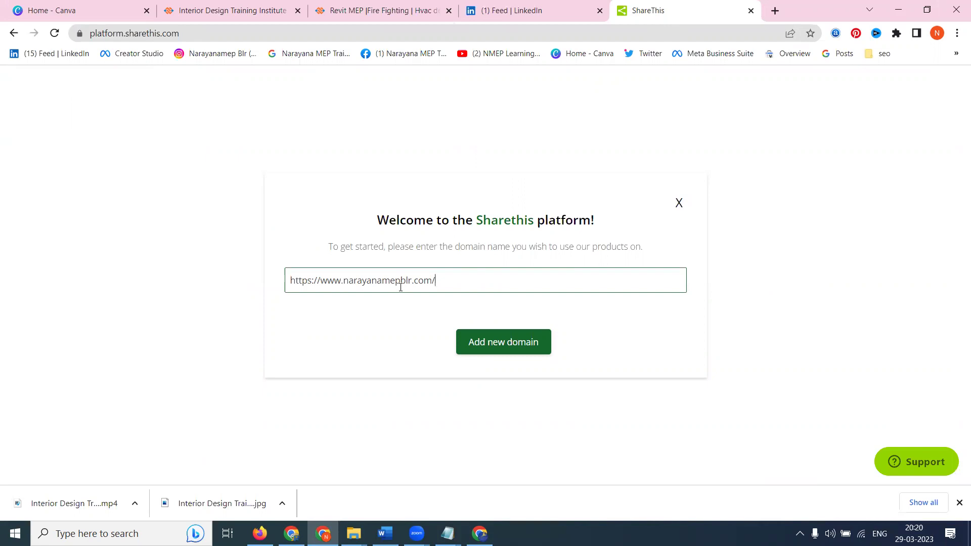
click(491, 345)
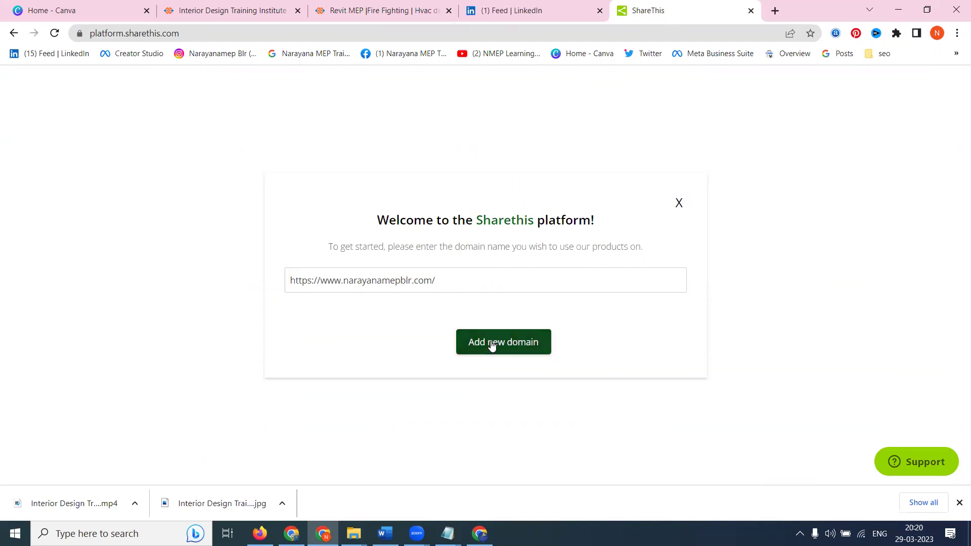
click(775, 10)
Step: Open Gmail from the Google homepage in the new tab
text(g)
key(Return)
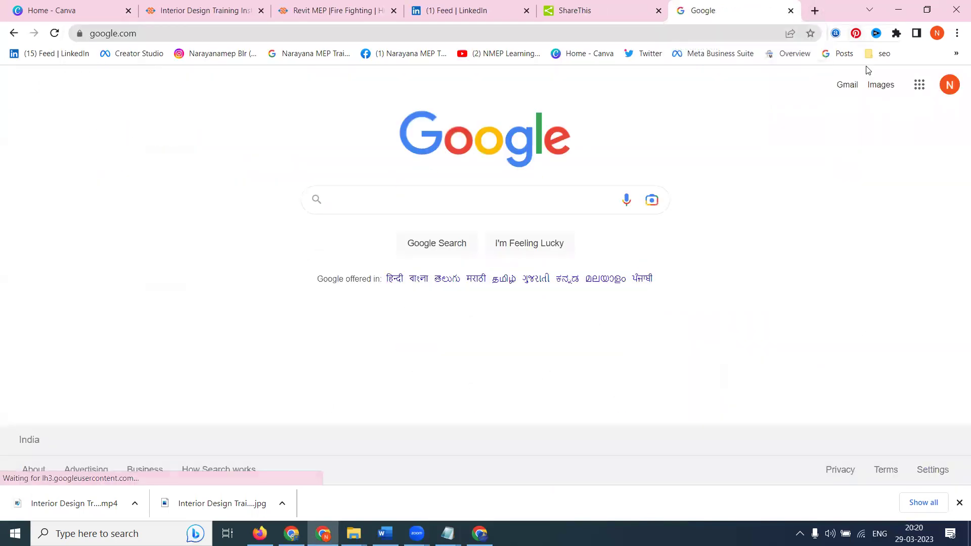
ctrl+click(847, 85)
click(708, 11)
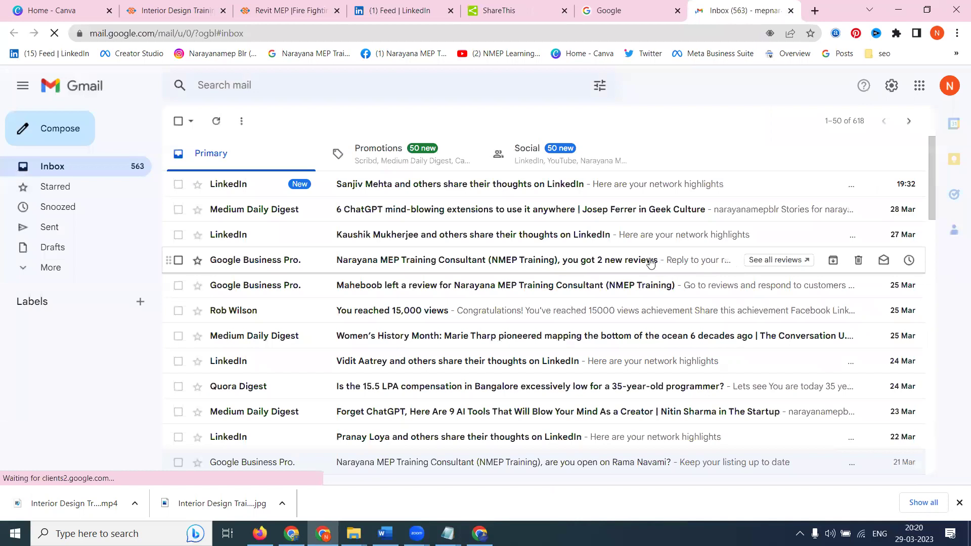
Step: Check the Promotions, Social and Spam mail, then return to the inbox and the ShareThis tab
scroll(366, 205, down, 1)
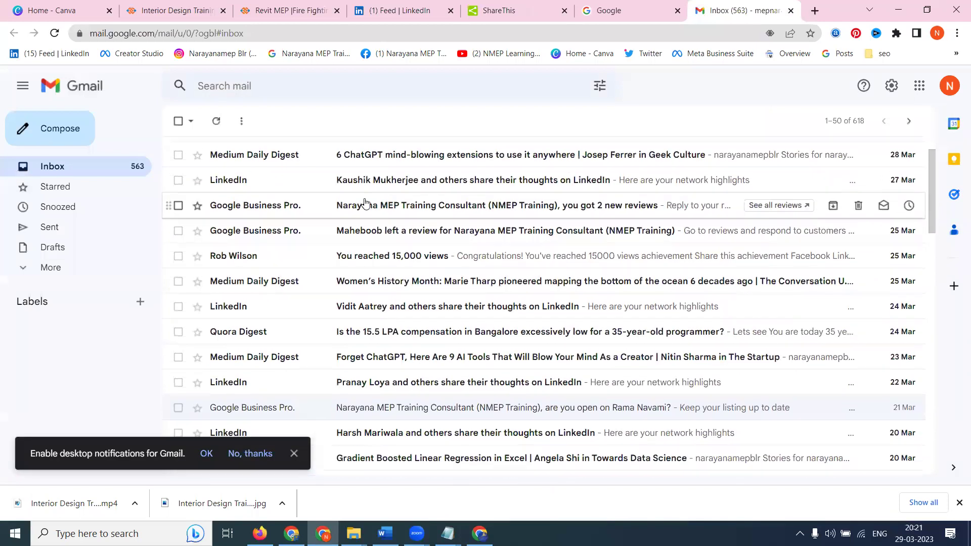
scroll(374, 193, up, 1)
click(455, 152)
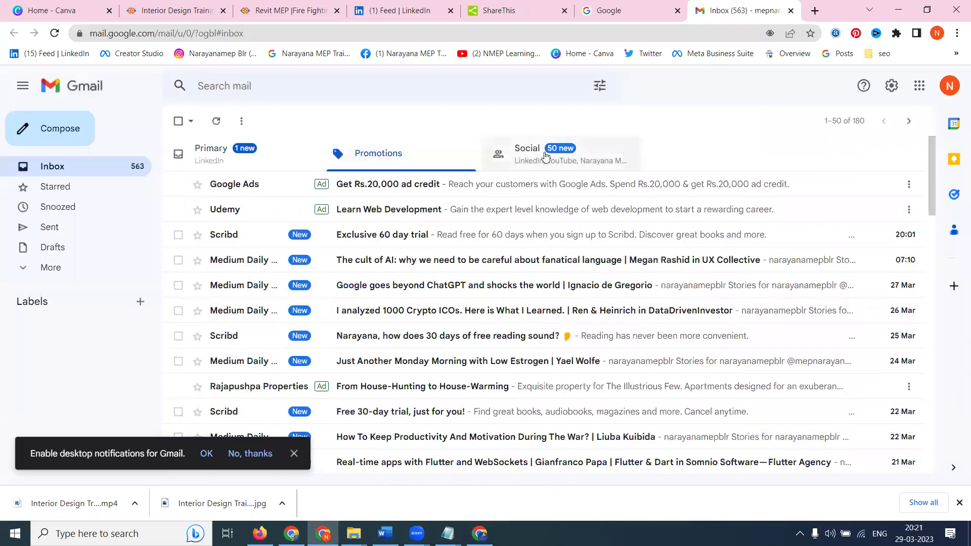
click(545, 157)
click(96, 268)
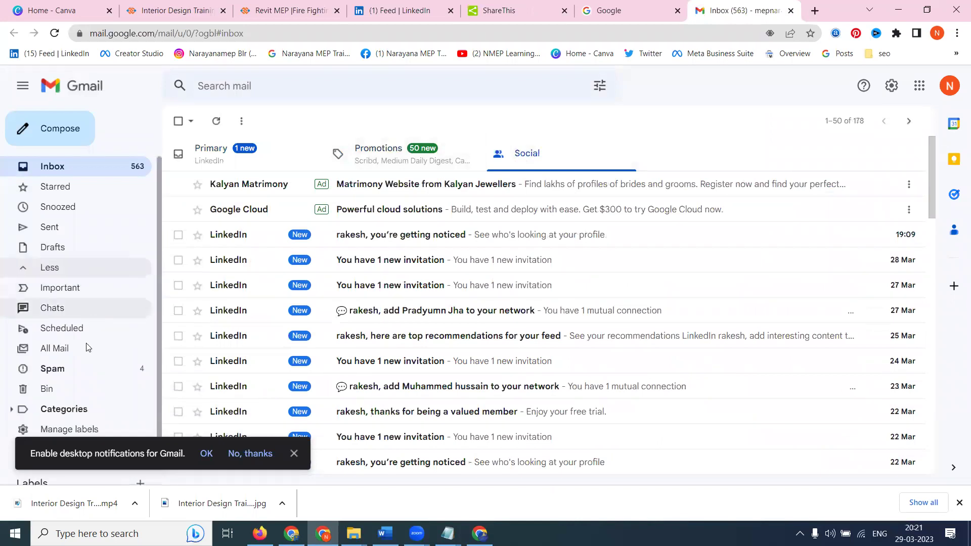
click(87, 369)
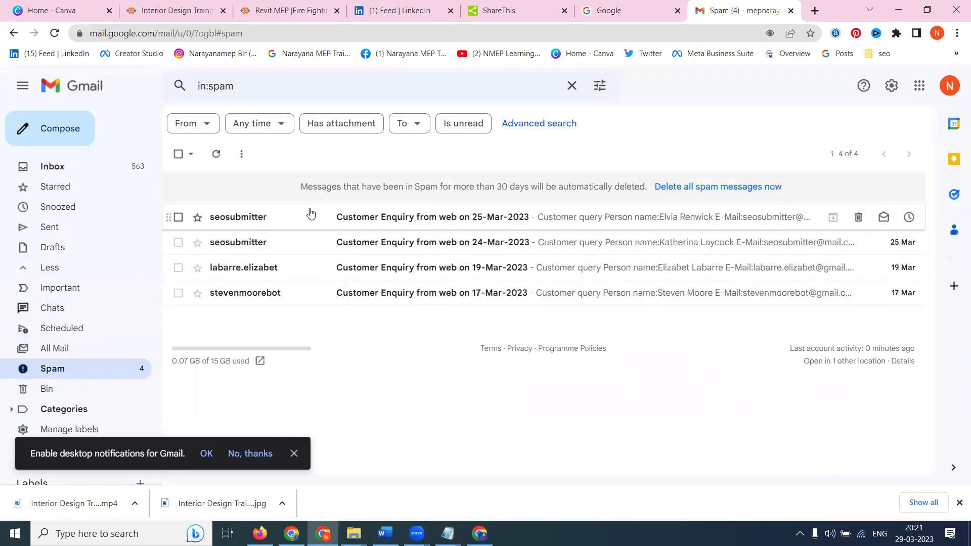
click(71, 167)
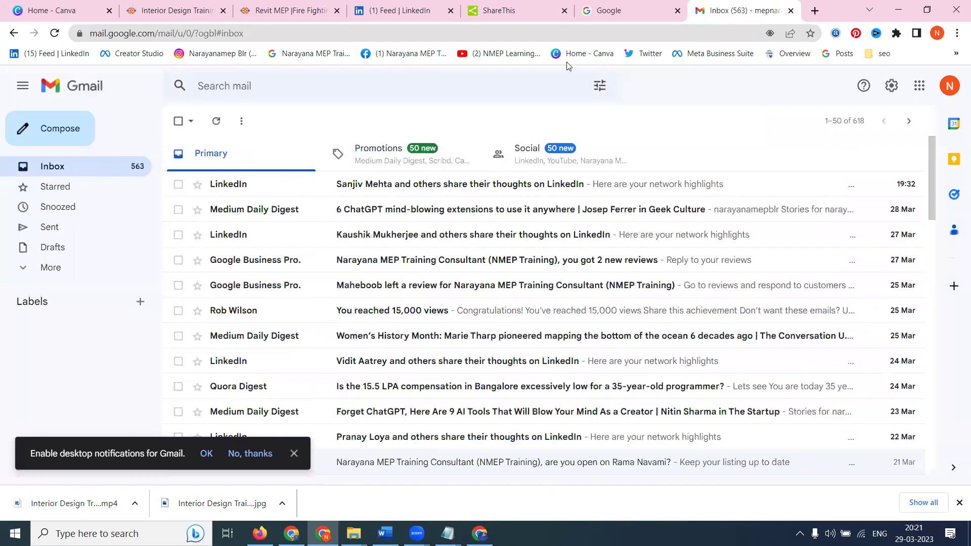
click(512, 7)
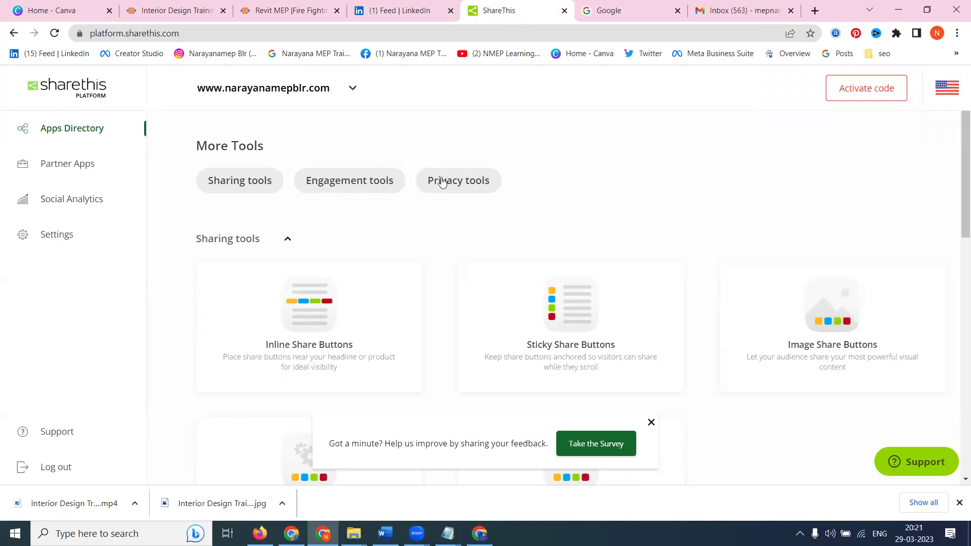
Step: Filter the Apps Directory to sharing tools and preview the Sticky Share Buttons page
click(262, 185)
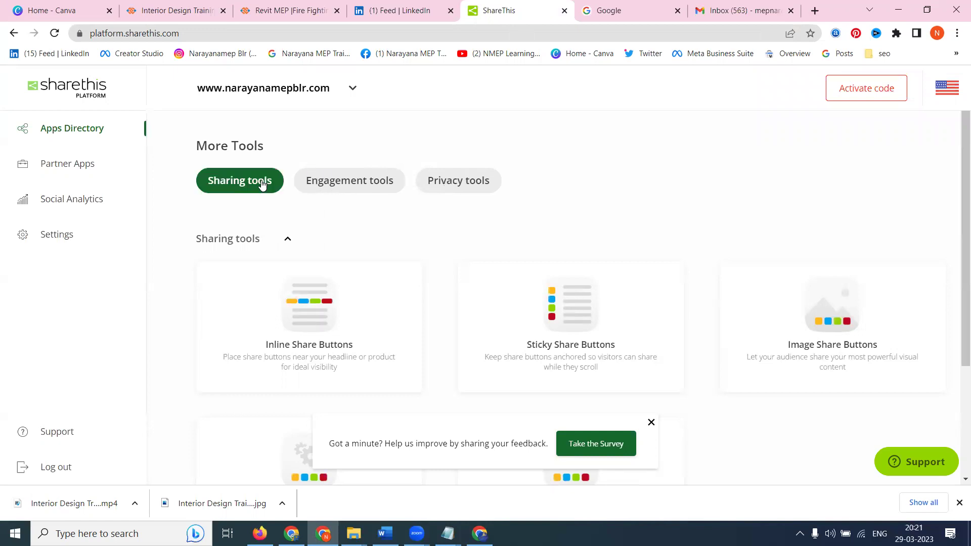
scroll(419, 218, down, 3)
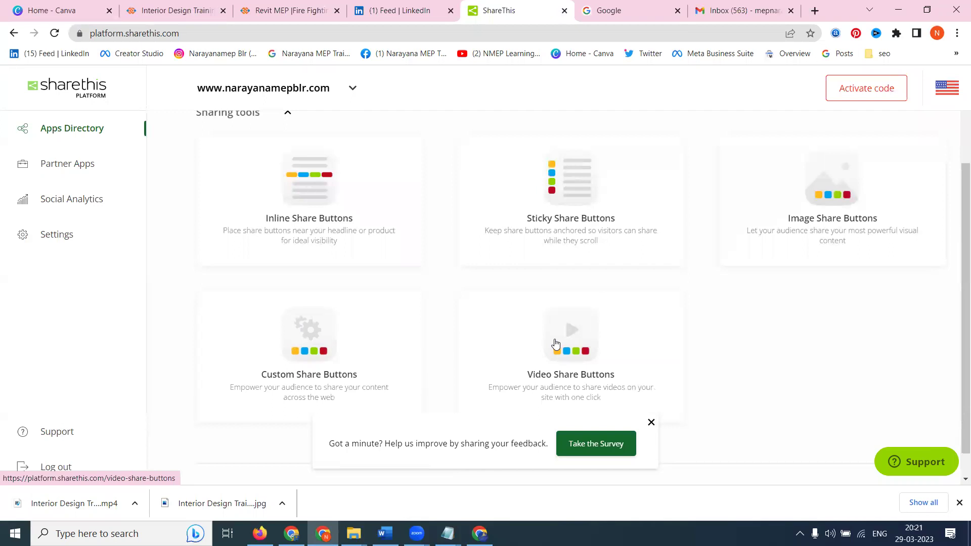
click(573, 217)
scroll(564, 197, down, 4)
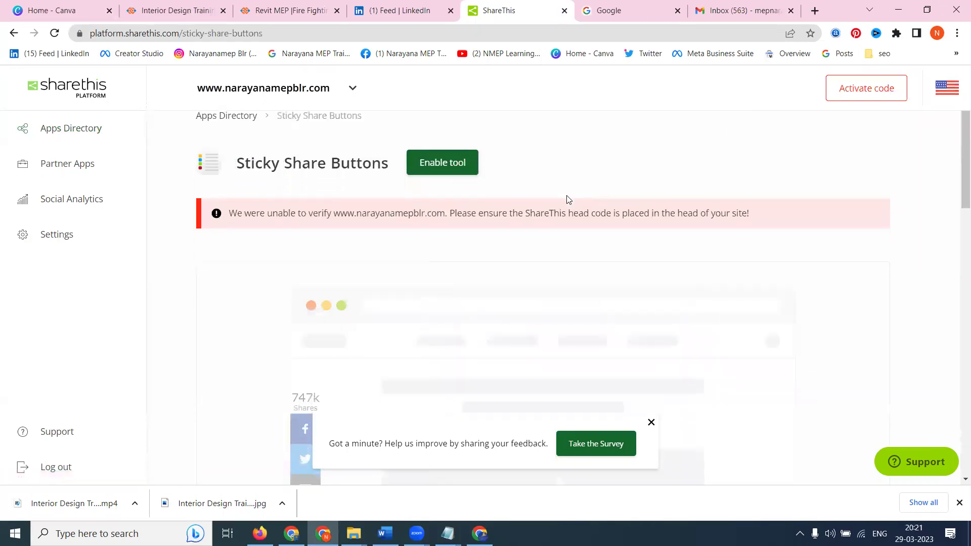
scroll(557, 188, up, 4)
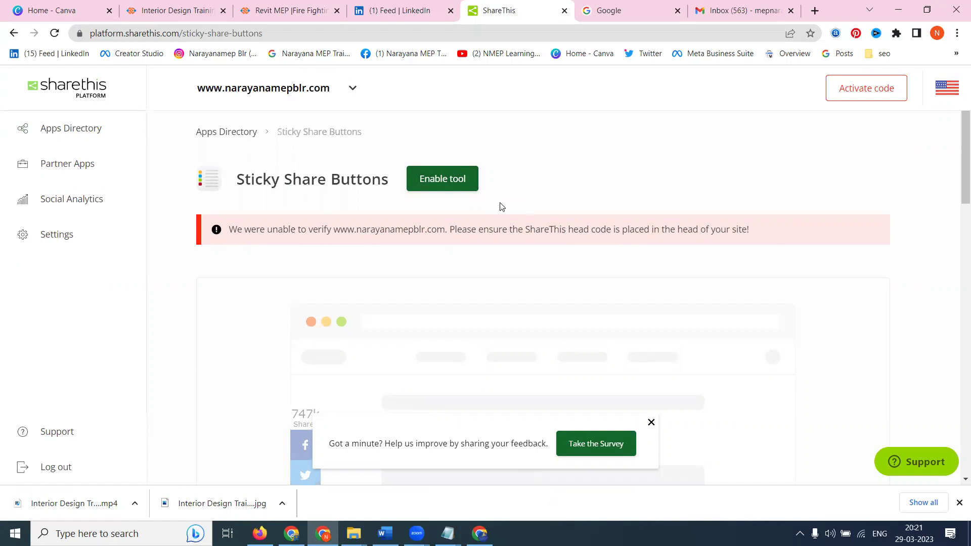
click(256, 135)
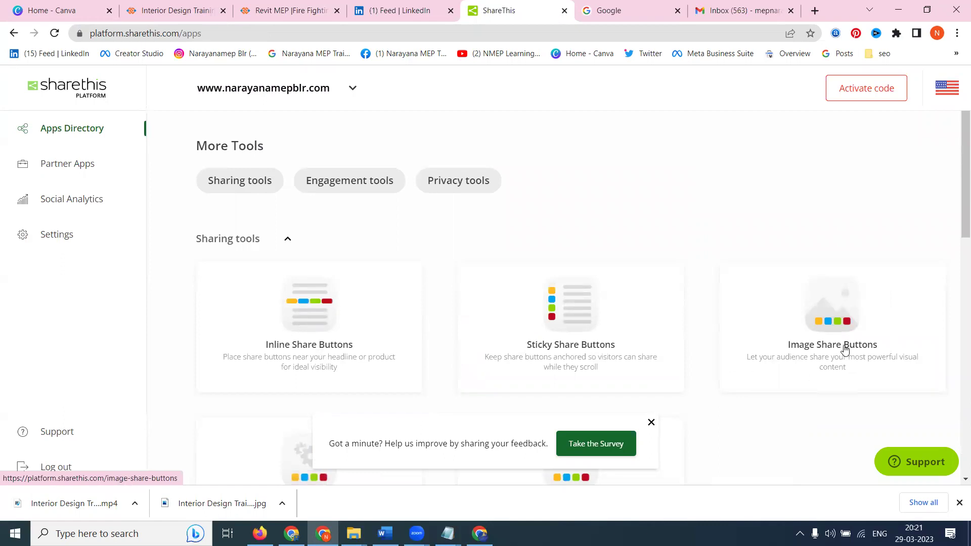
Step: Reopen Sticky Share Buttons and read through its preview, About and FAQ sections
scroll(665, 318, down, 3)
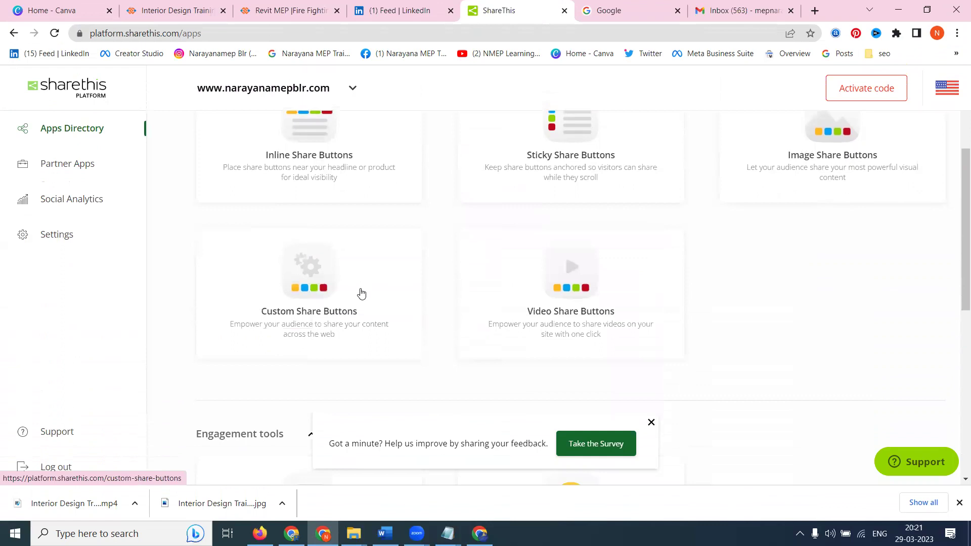
scroll(369, 298, up, 2)
click(553, 254)
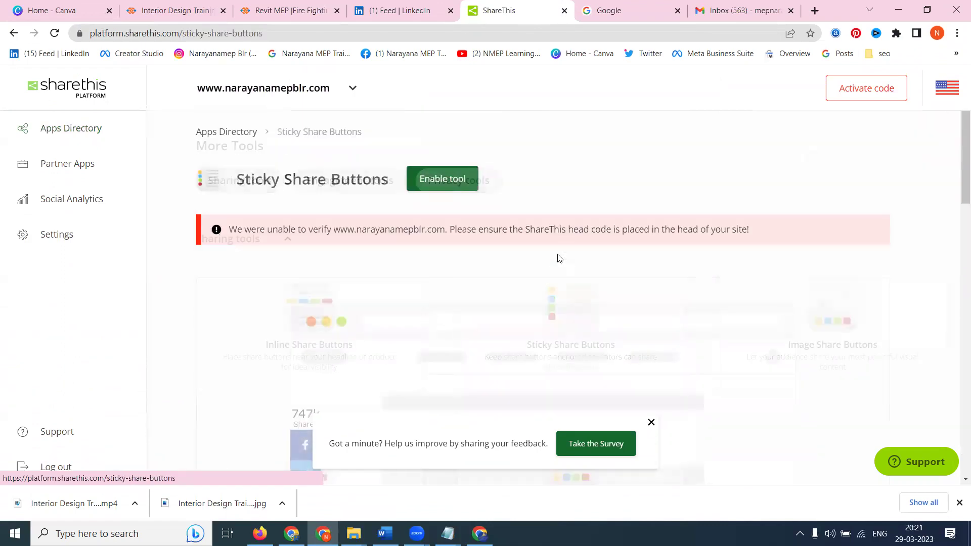
scroll(553, 248, down, 10)
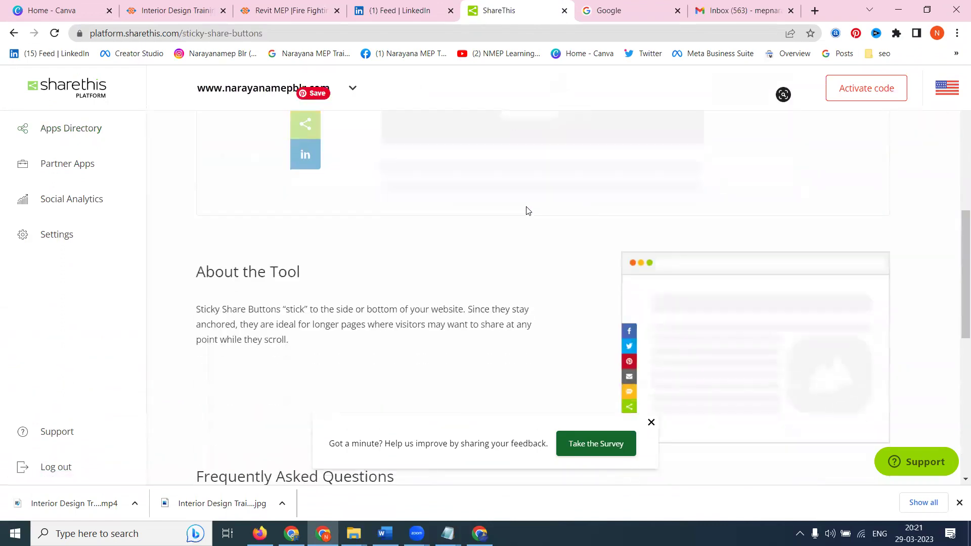
scroll(528, 202, down, 2)
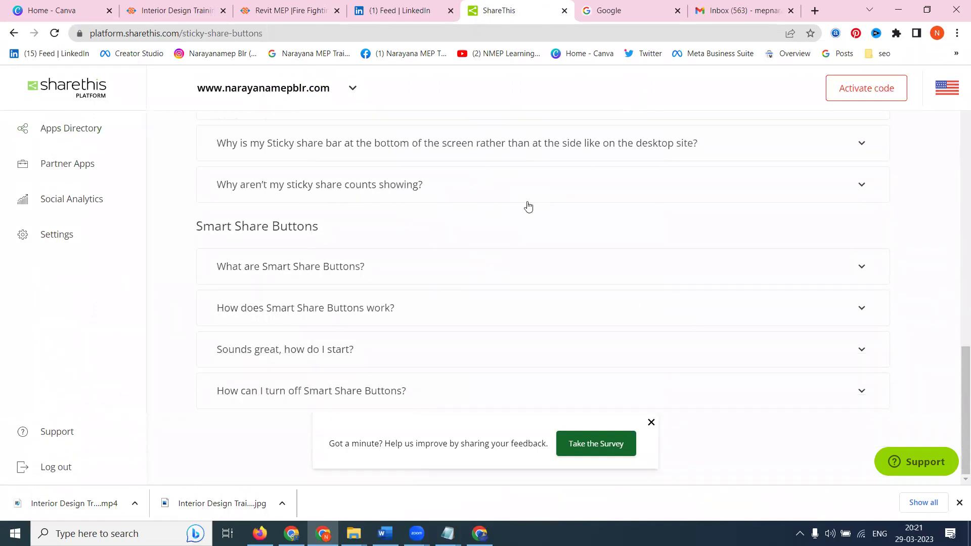
scroll(528, 202, up, 7)
scroll(528, 206, up, 4)
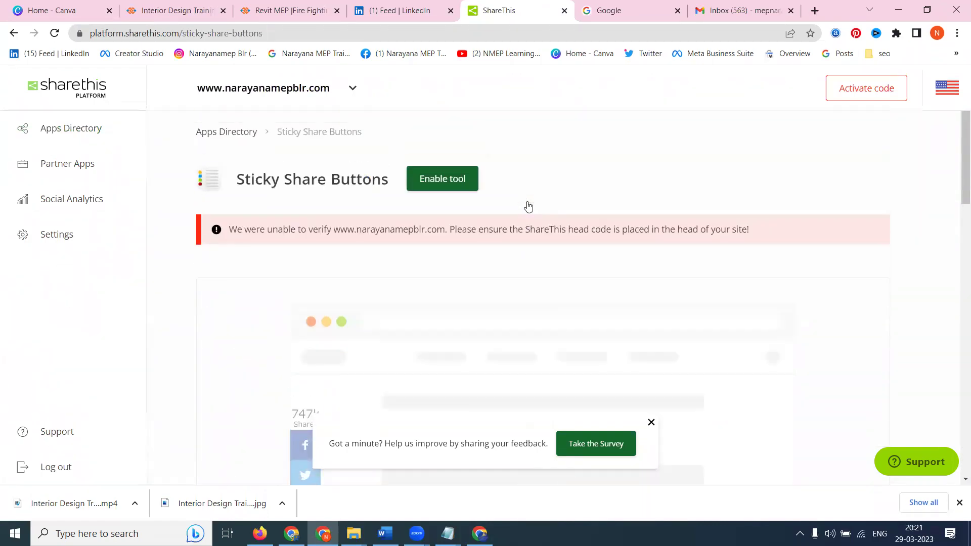
scroll(529, 205, down, 7)
scroll(528, 205, down, 5)
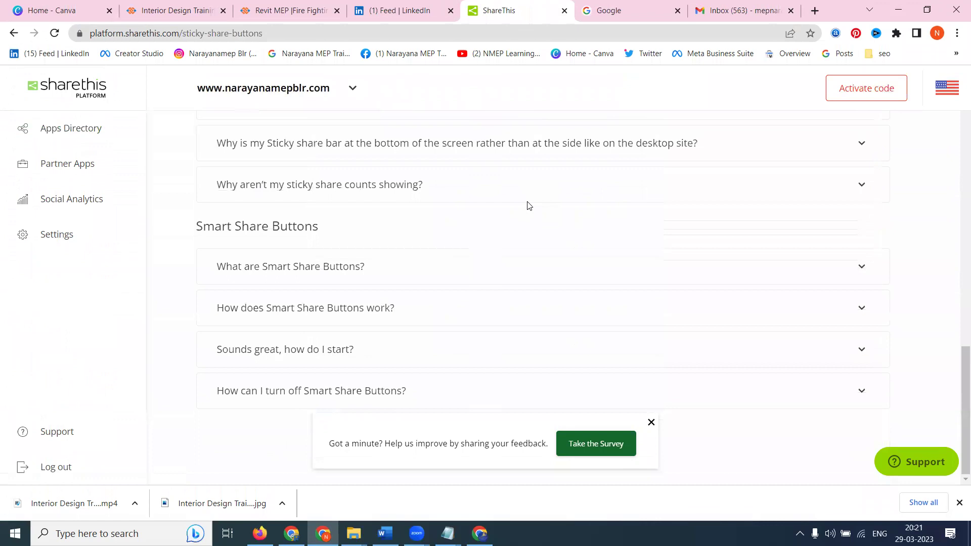
scroll(528, 205, up, 12)
scroll(528, 205, up, 3)
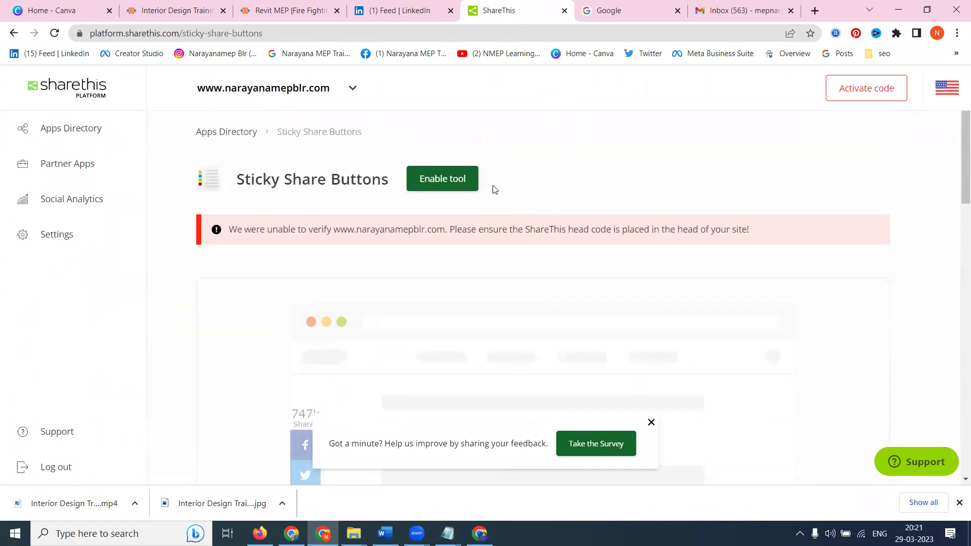
Step: Enable the Sticky Share Buttons tool
click(456, 179)
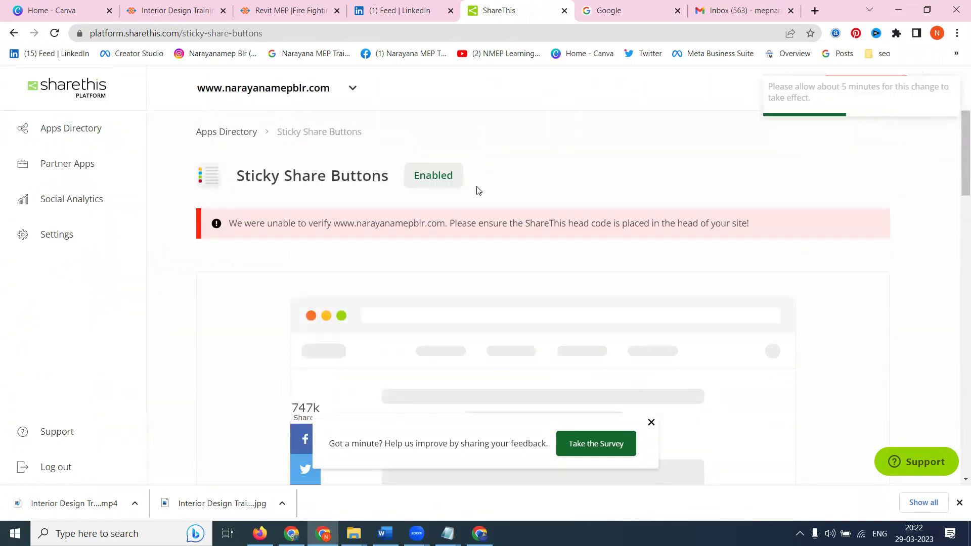
scroll(490, 197, down, 1)
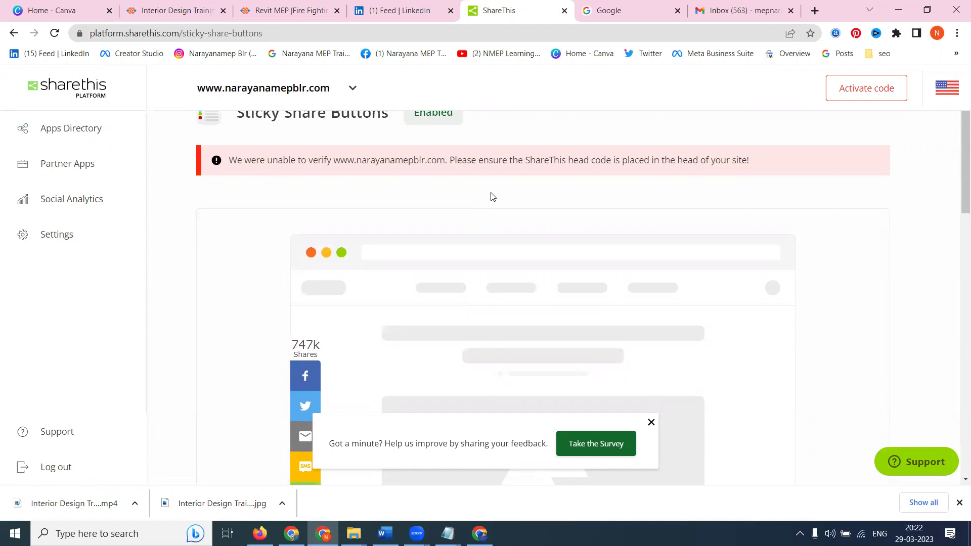
scroll(493, 197, down, 15)
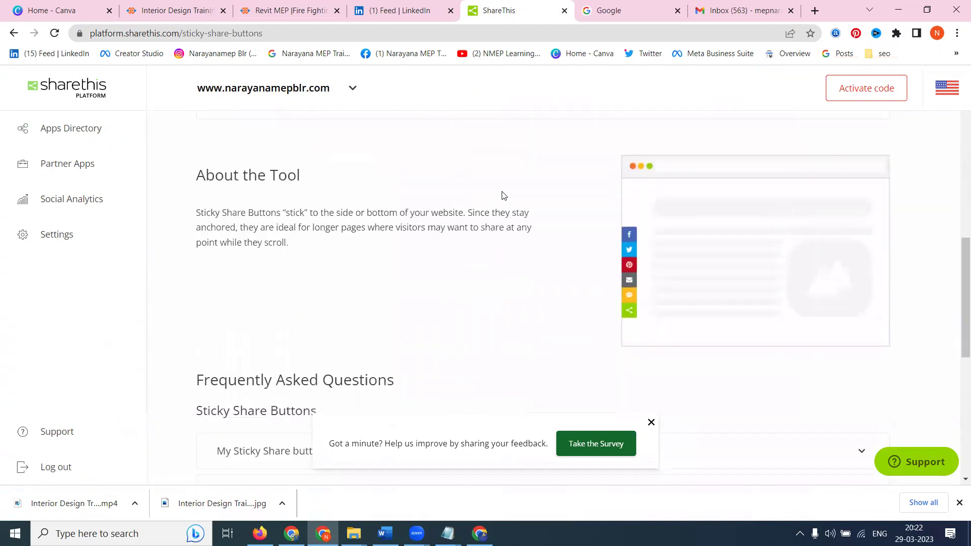
scroll(498, 190, up, 5)
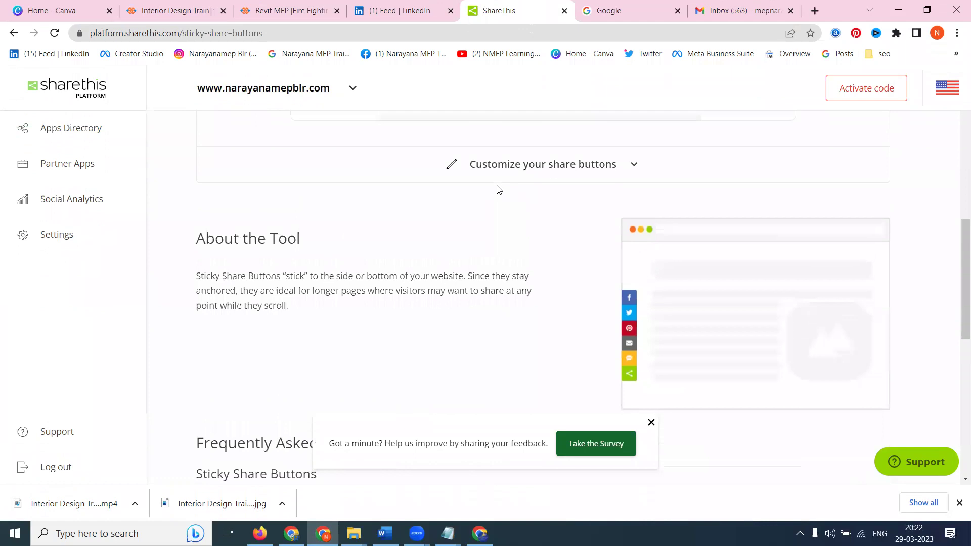
Step: Expand the share button customization and check the social services count, keeping 6
click(528, 166)
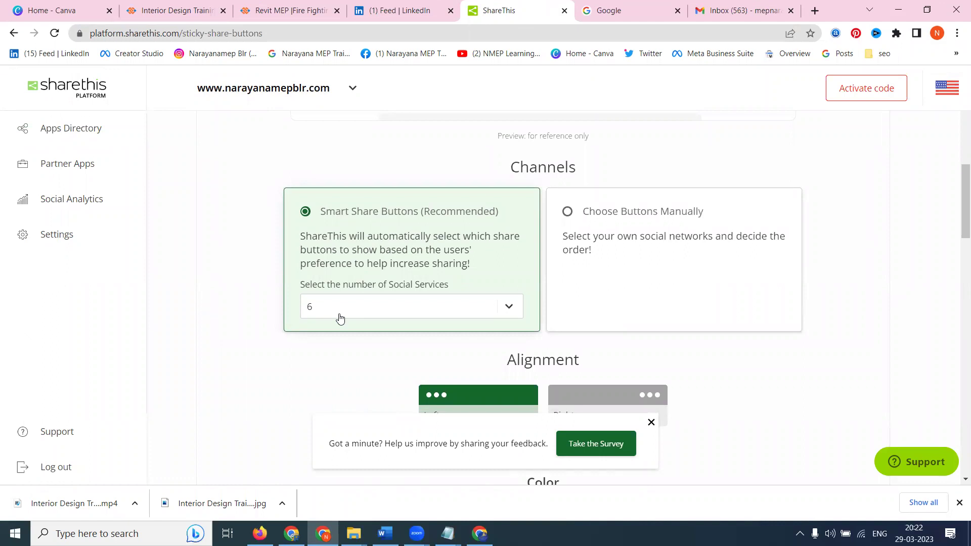
click(505, 309)
scroll(481, 337, down, 4)
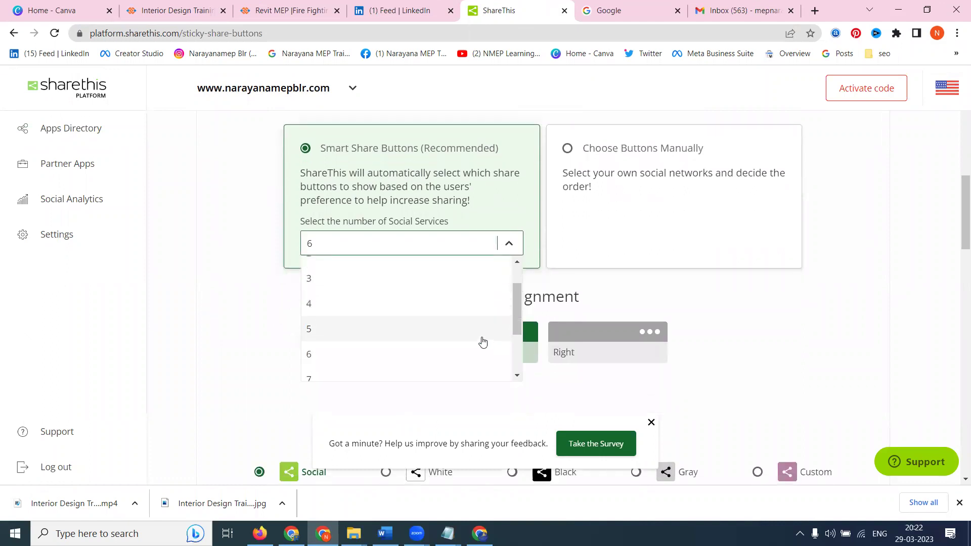
scroll(435, 331, down, 3)
click(291, 228)
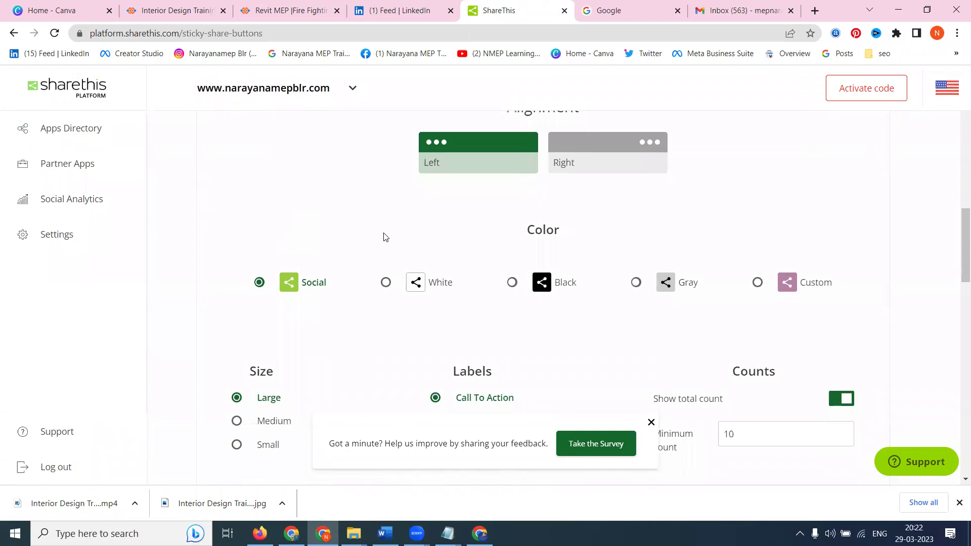
scroll(384, 234, up, 4)
Step: Pick networks manually: drop Email and SMS, add LinkedIn and WhatsApp, and move Share last
click(583, 213)
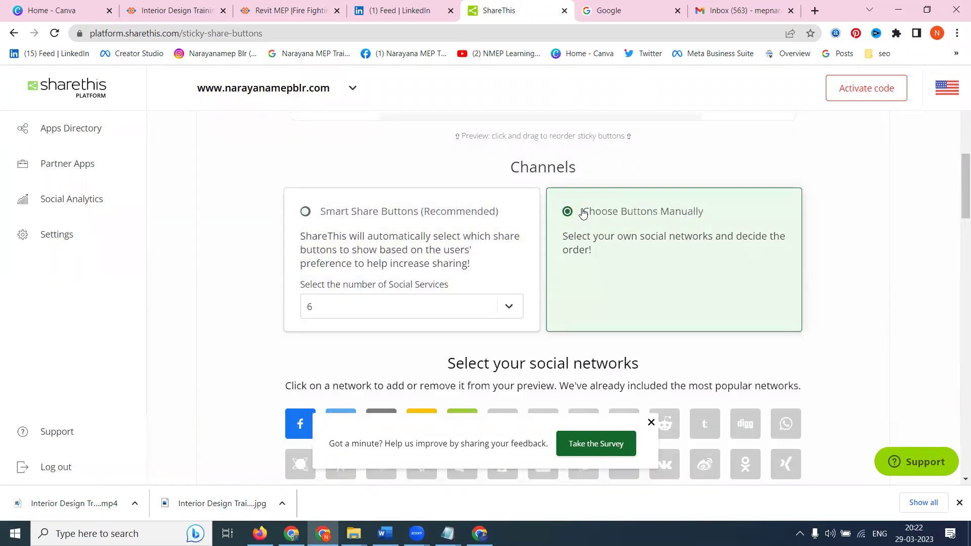
scroll(222, 194, down, 4)
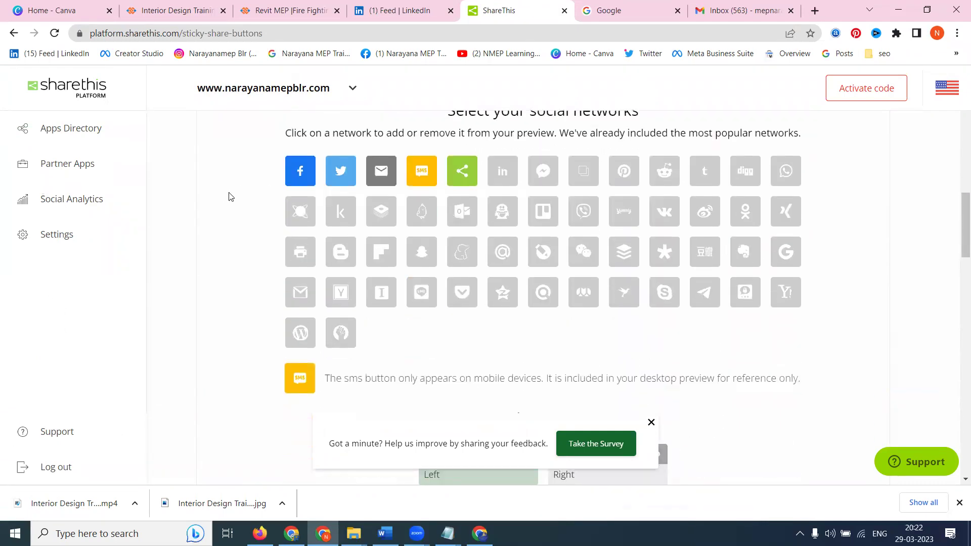
click(377, 172)
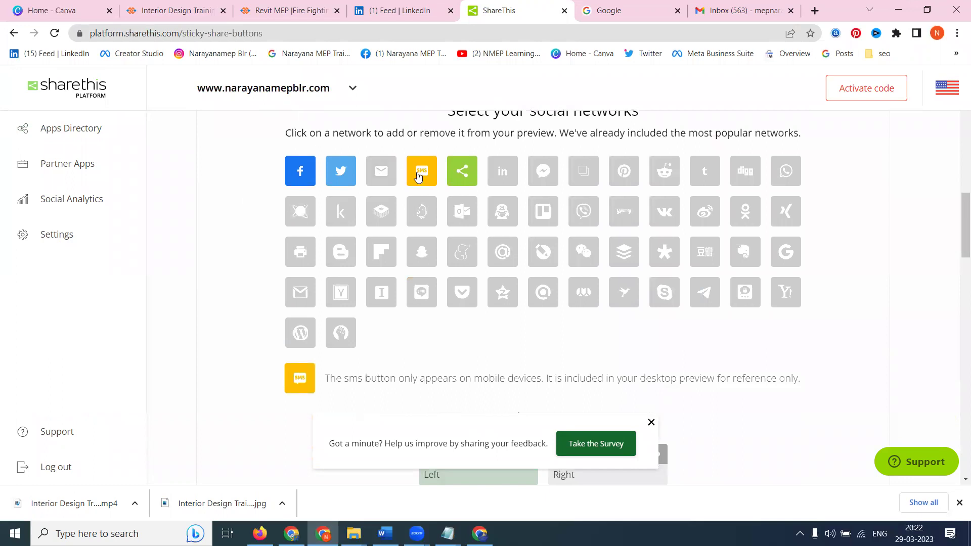
click(420, 171)
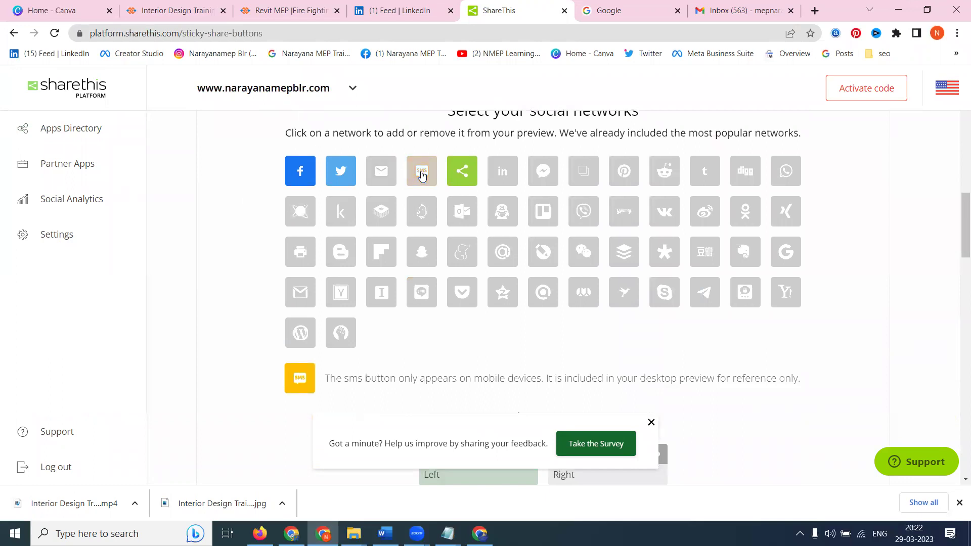
click(501, 173)
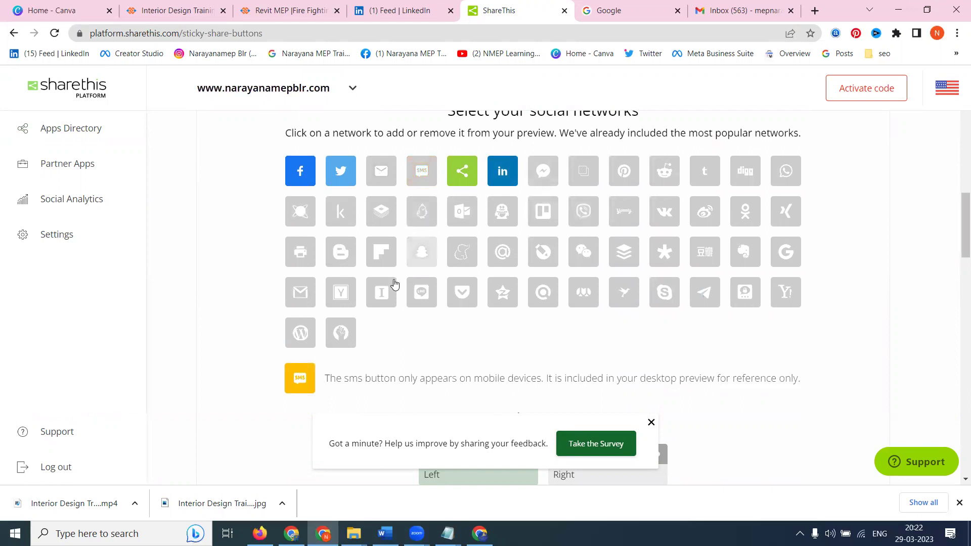
click(786, 182)
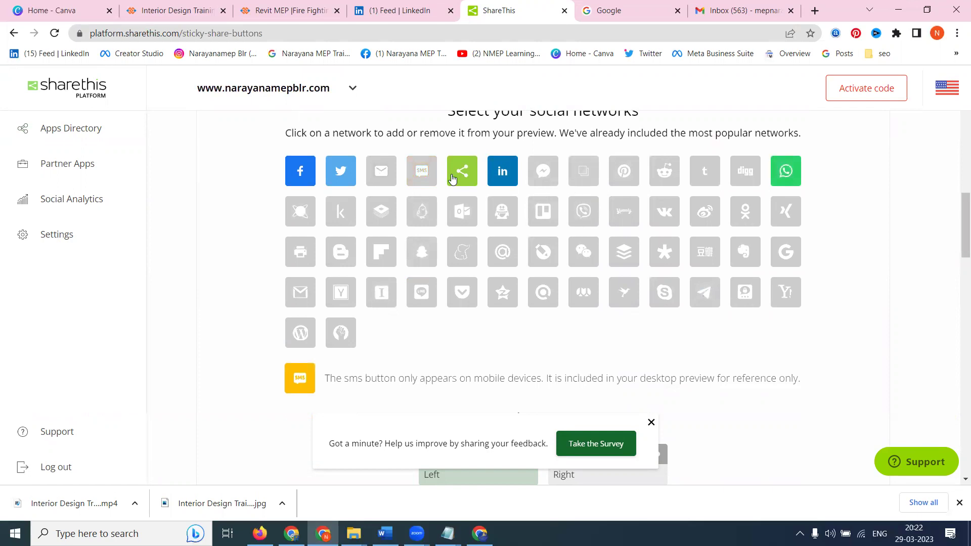
scroll(341, 220, up, 10)
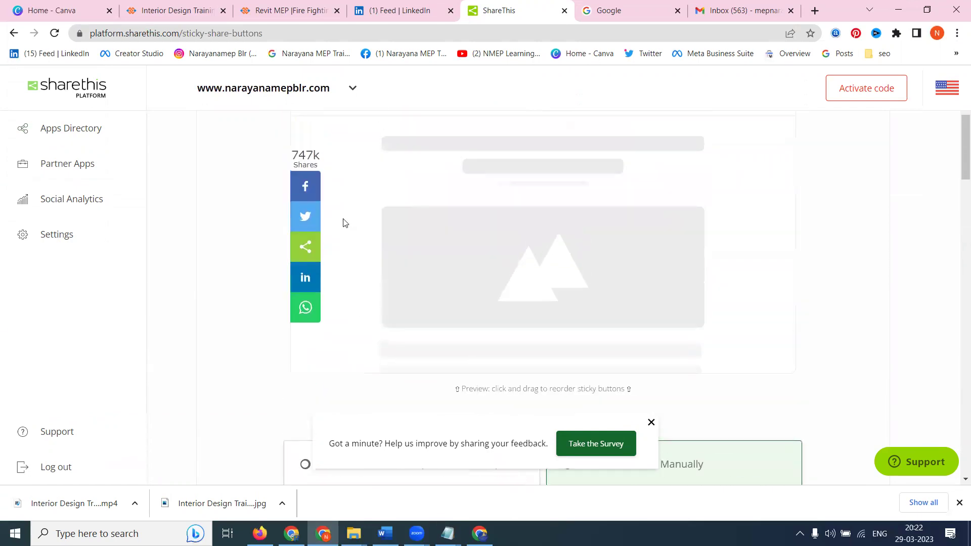
drag(303, 252, 305, 311)
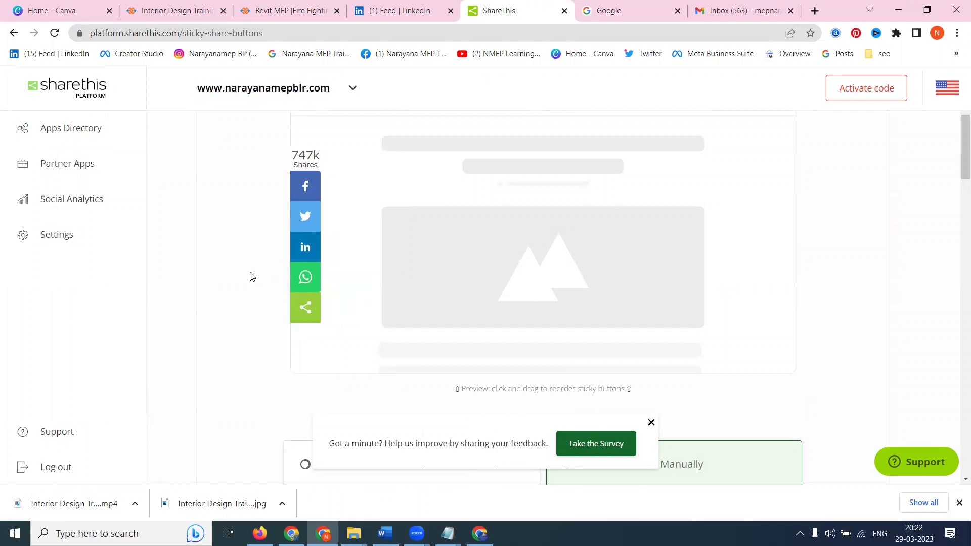
Step: Preview the full share-network list from the sticky bar preview, then close it
click(307, 308)
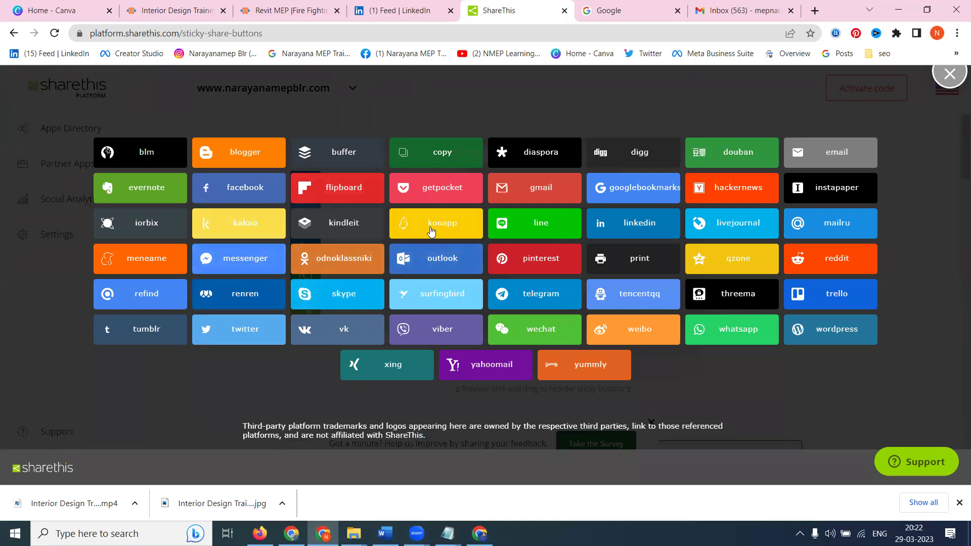
click(948, 71)
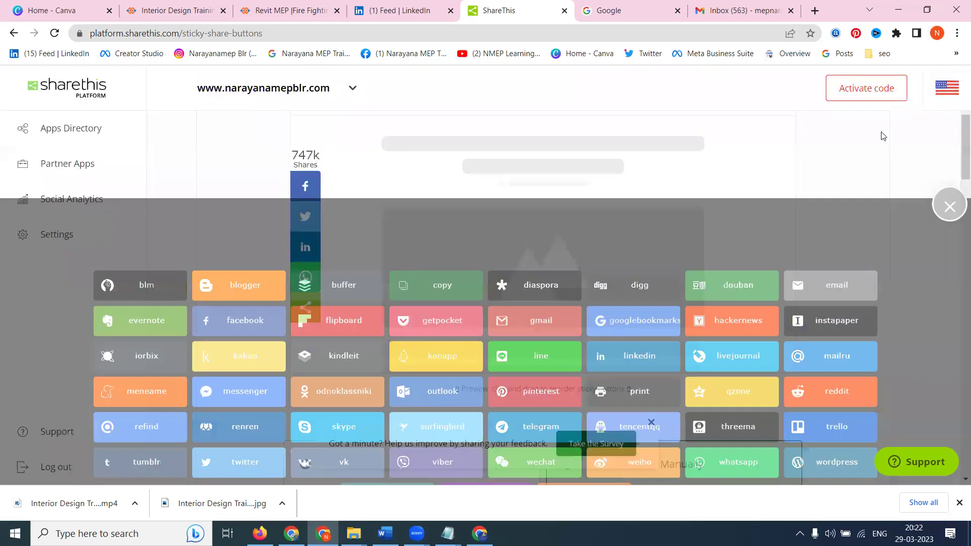
scroll(520, 284, down, 10)
scroll(520, 284, down, 8)
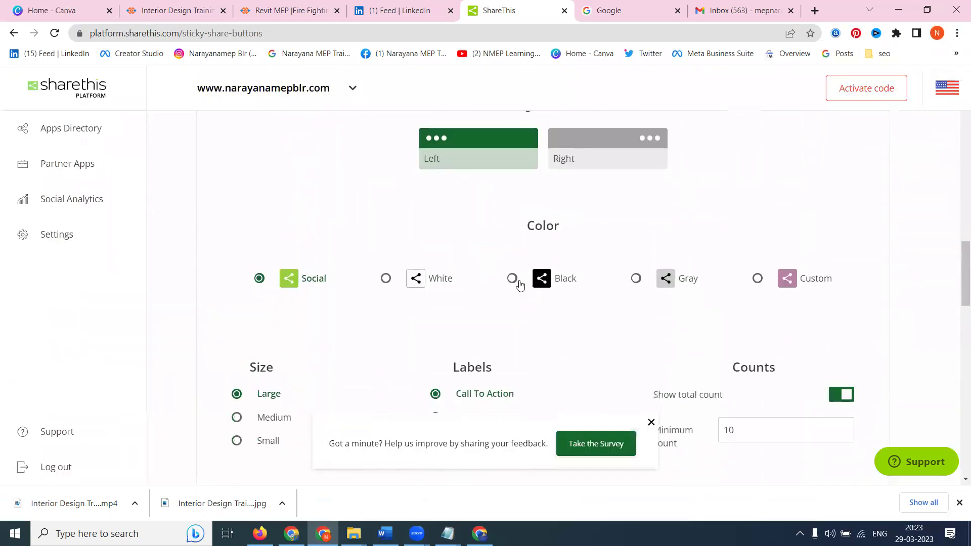
scroll(462, 261, up, 3)
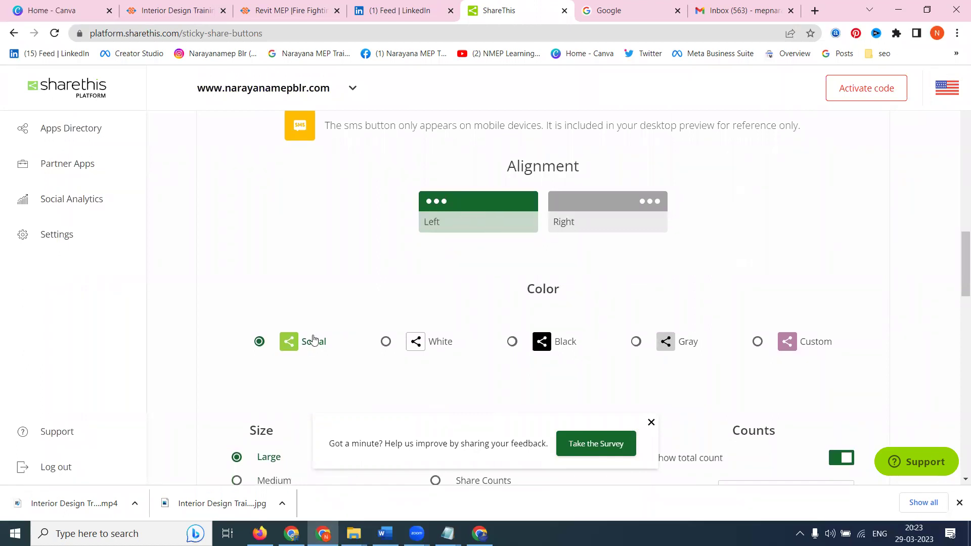
scroll(344, 304, up, 15)
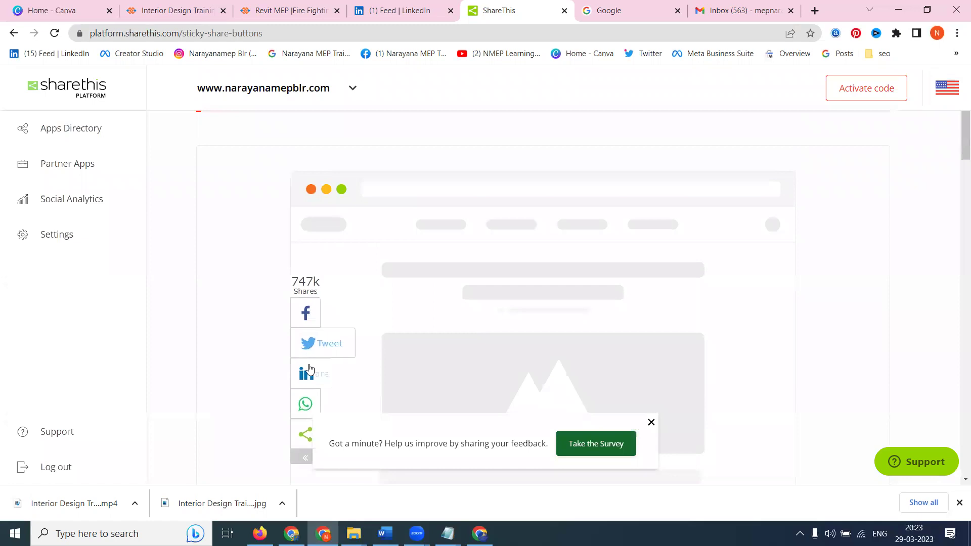
scroll(277, 368, down, 15)
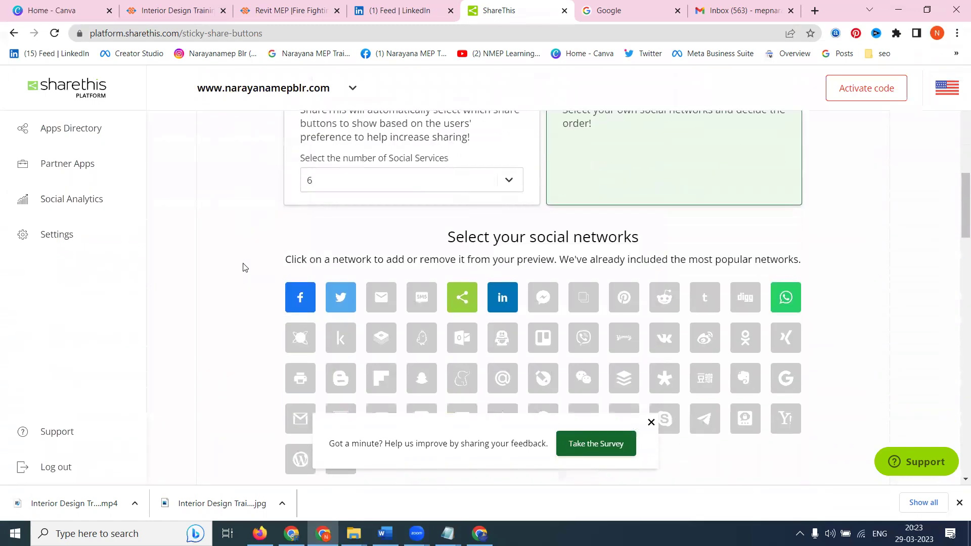
scroll(495, 304, down, 4)
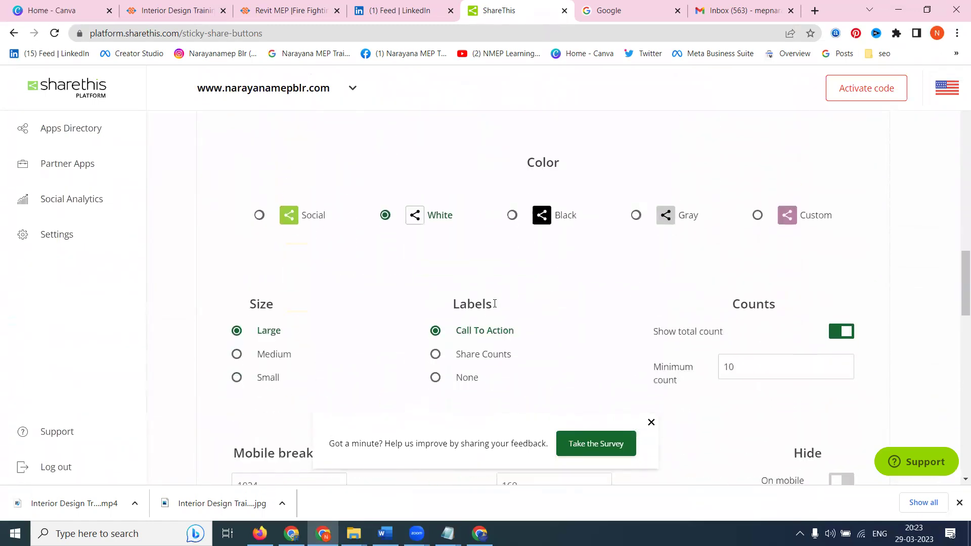
Step: Try the Black, Gray and Custom colour schemes on the share buttons
click(511, 216)
scroll(484, 303, up, 12)
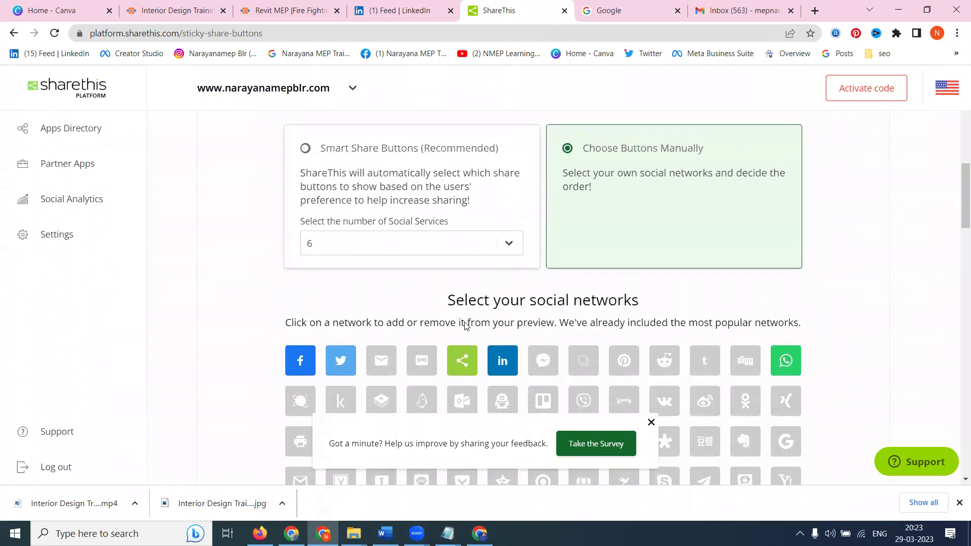
scroll(453, 323, up, 7)
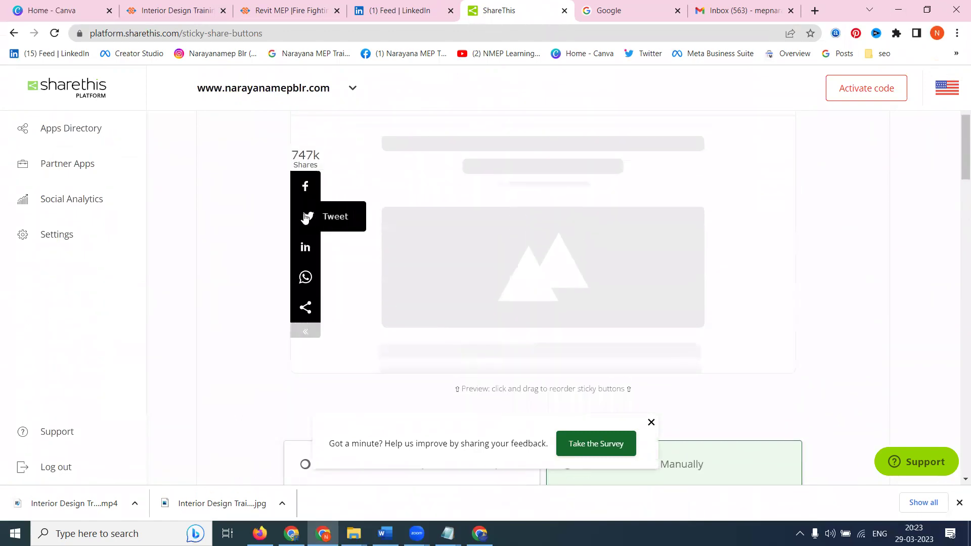
scroll(344, 273, down, 6)
scroll(354, 278, down, 12)
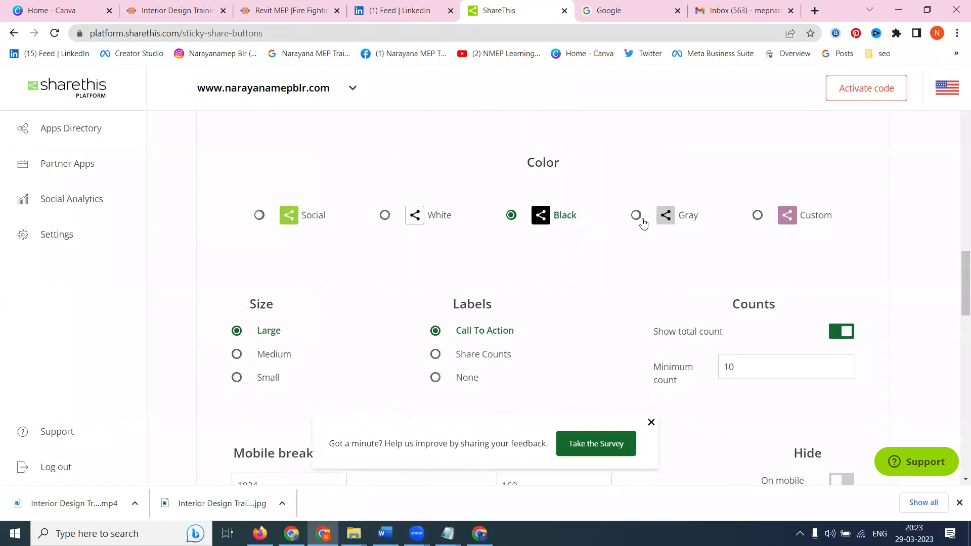
click(639, 217)
scroll(502, 258, up, 16)
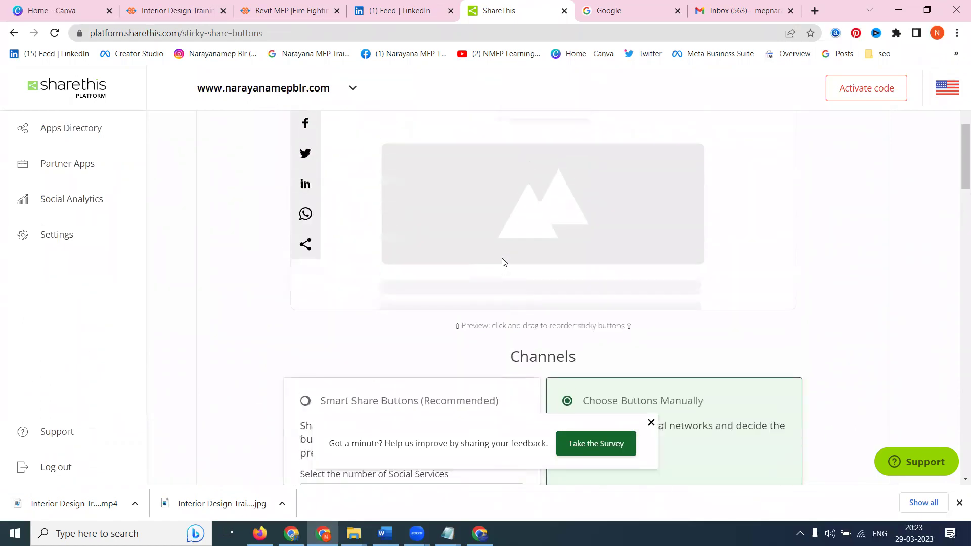
scroll(683, 288, down, 8)
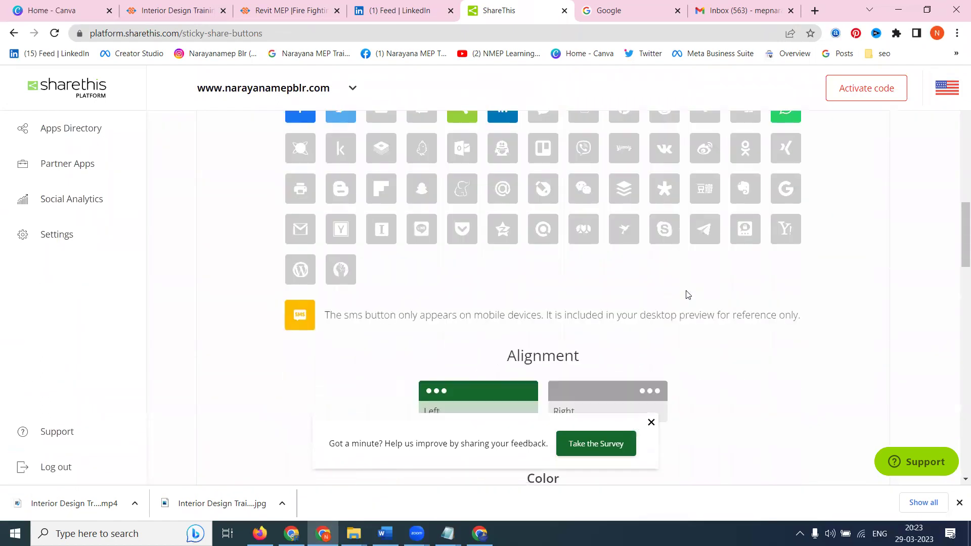
scroll(701, 294, down, 6)
click(784, 213)
scroll(759, 243, up, 12)
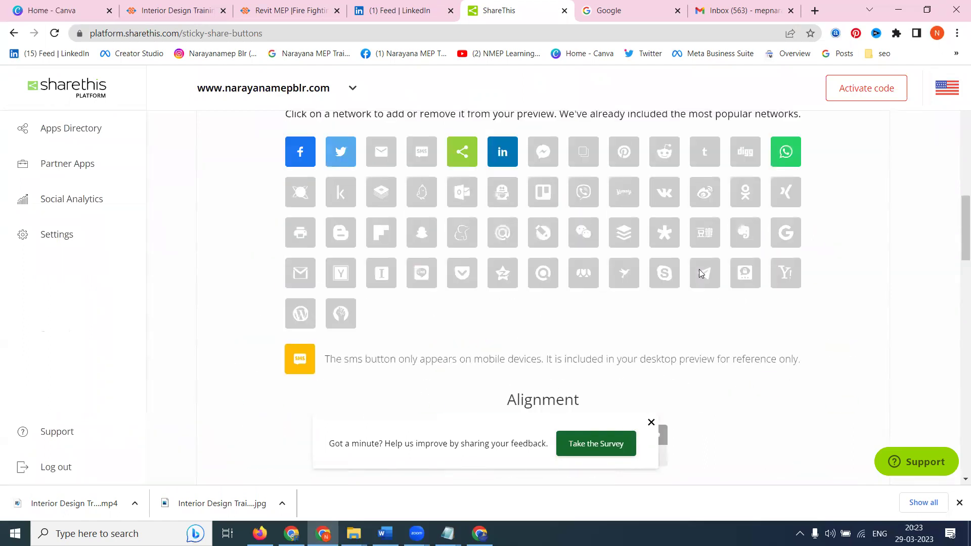
scroll(432, 248, down, 10)
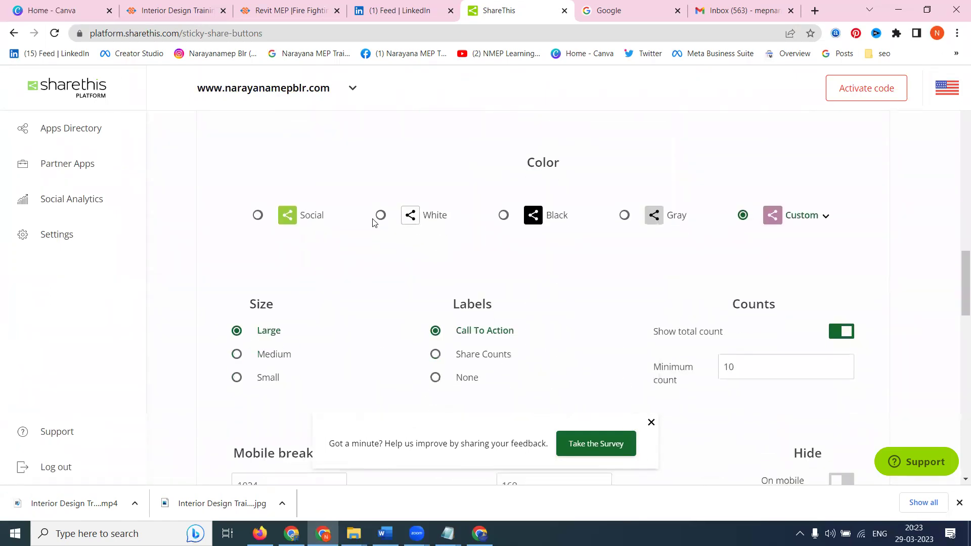
Step: Preview the White scheme with its network list, then settle on the Social colour scheme
click(380, 216)
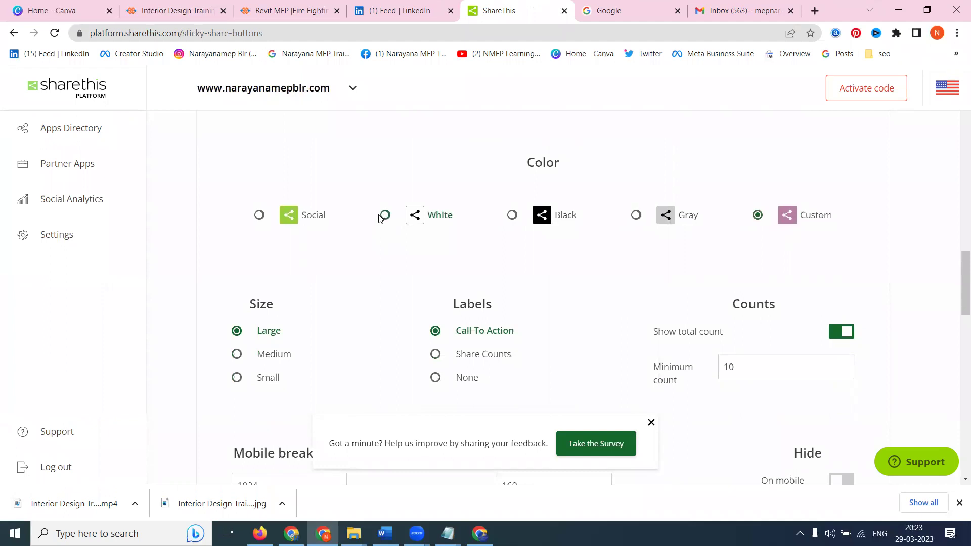
scroll(314, 248, up, 12)
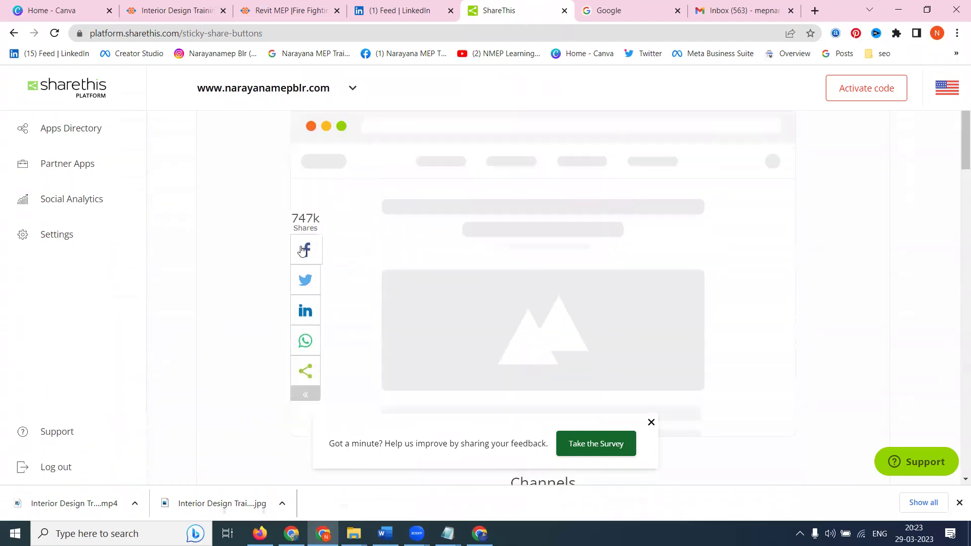
click(307, 371)
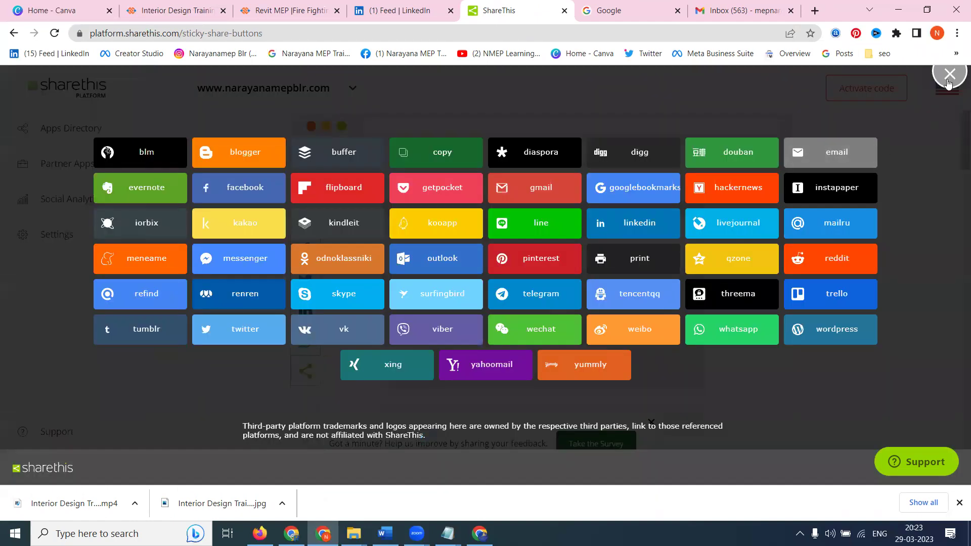
scroll(277, 305, down, 4)
scroll(278, 304, down, 12)
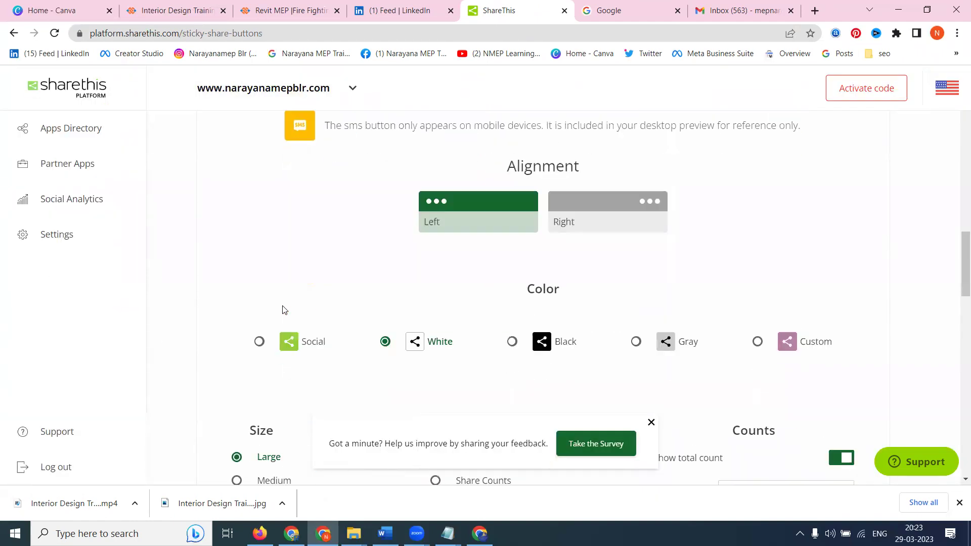
click(260, 342)
Step: Toggle Show total count off and back on under Counts
scroll(259, 342, up, 10)
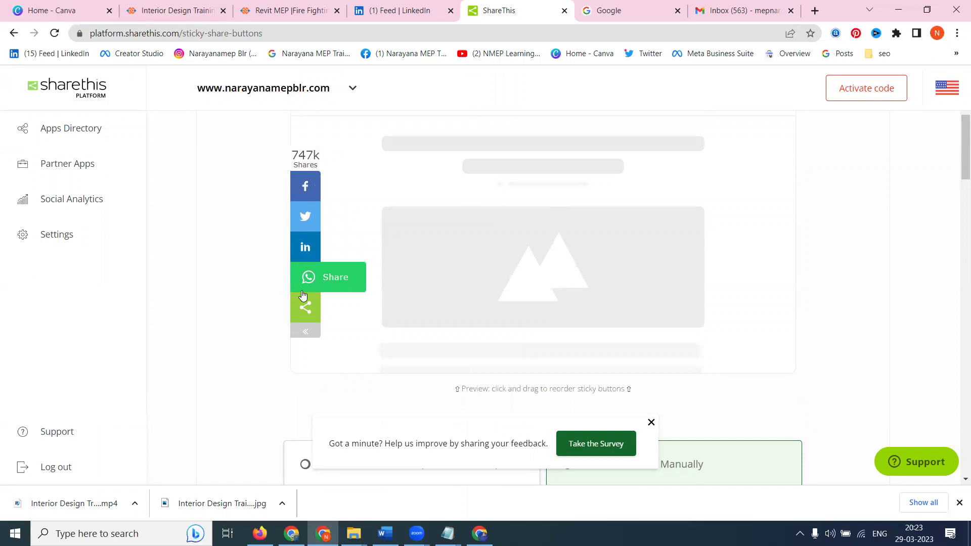
scroll(251, 193, down, 5)
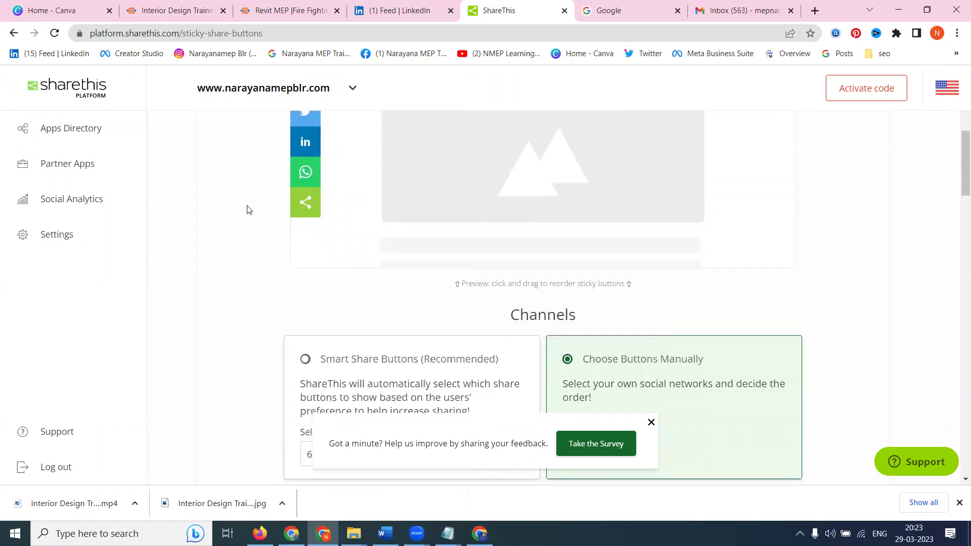
scroll(246, 215, down, 4)
scroll(248, 217, down, 5)
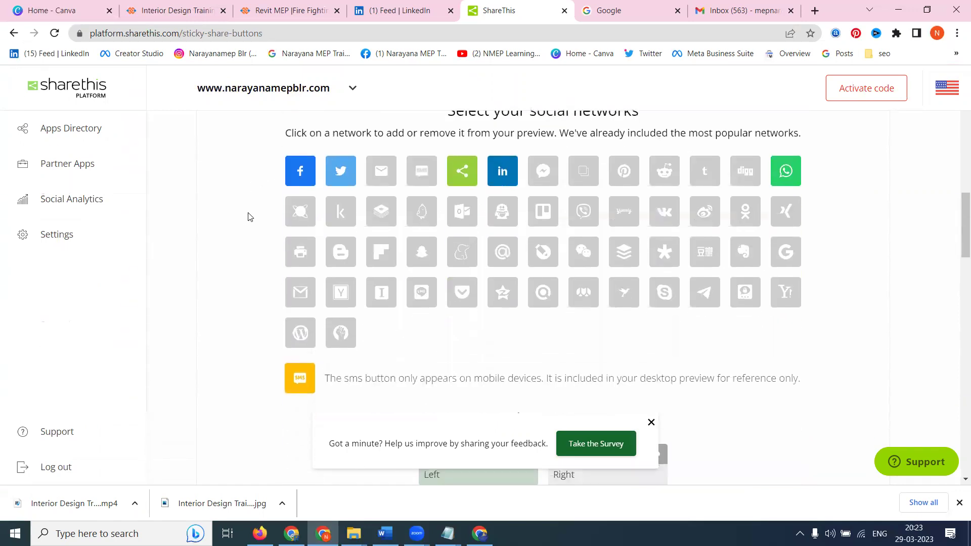
scroll(255, 223, down, 6)
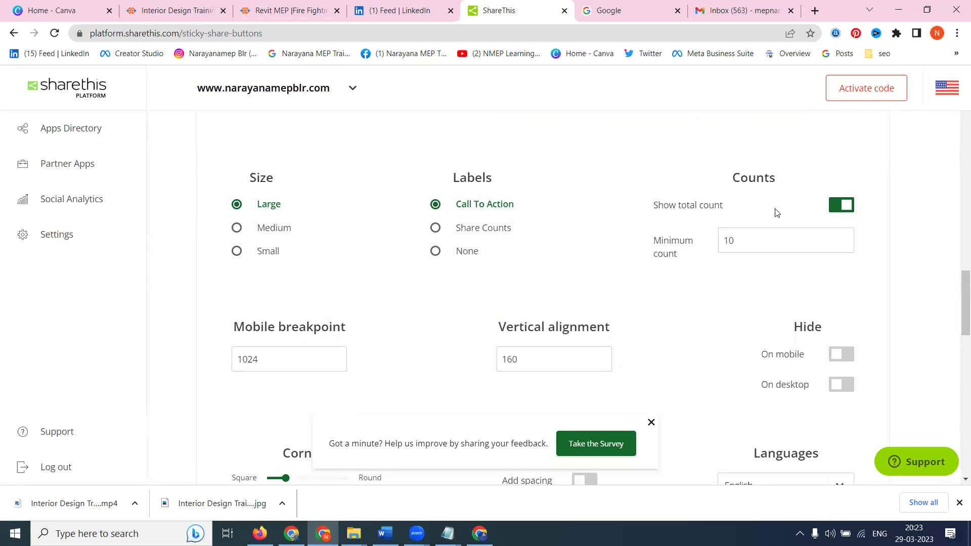
click(840, 211)
click(847, 212)
Step: Turn on Add spacing under Extras for the share buttons
scroll(347, 282, down, 3)
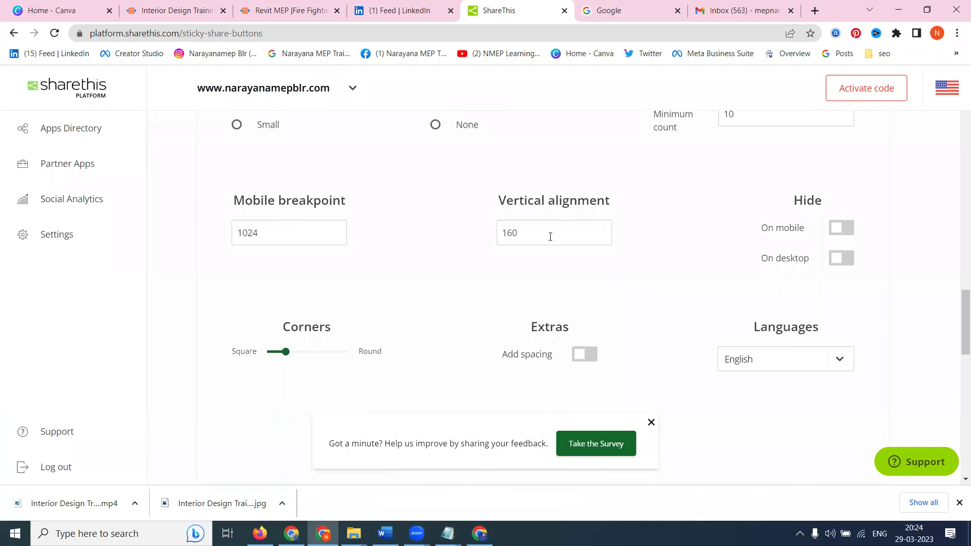
scroll(470, 296, down, 1)
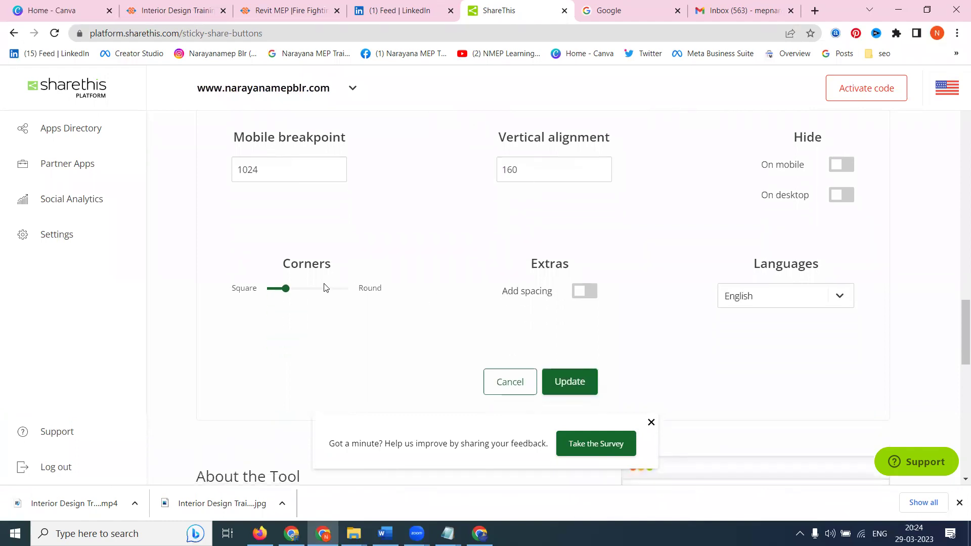
click(588, 296)
scroll(470, 278, up, 15)
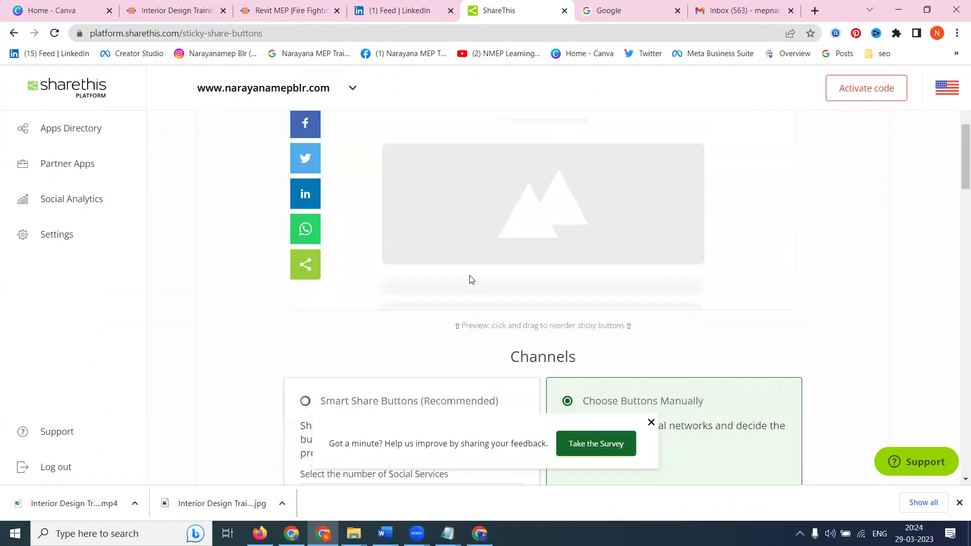
scroll(250, 317, up, 4)
scroll(273, 319, down, 2)
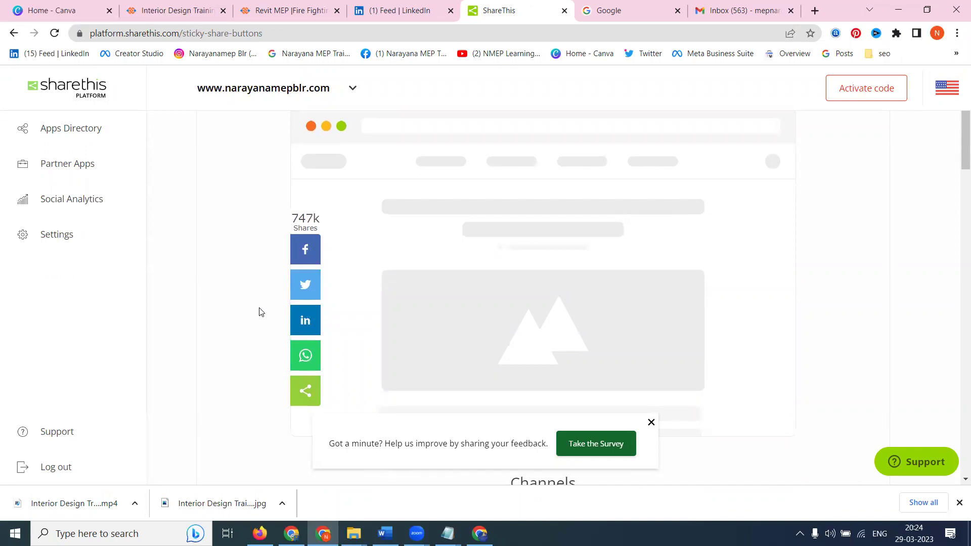
Step: Turn off Add spacing and move the Corners slider toward Round
scroll(259, 312, down, 20)
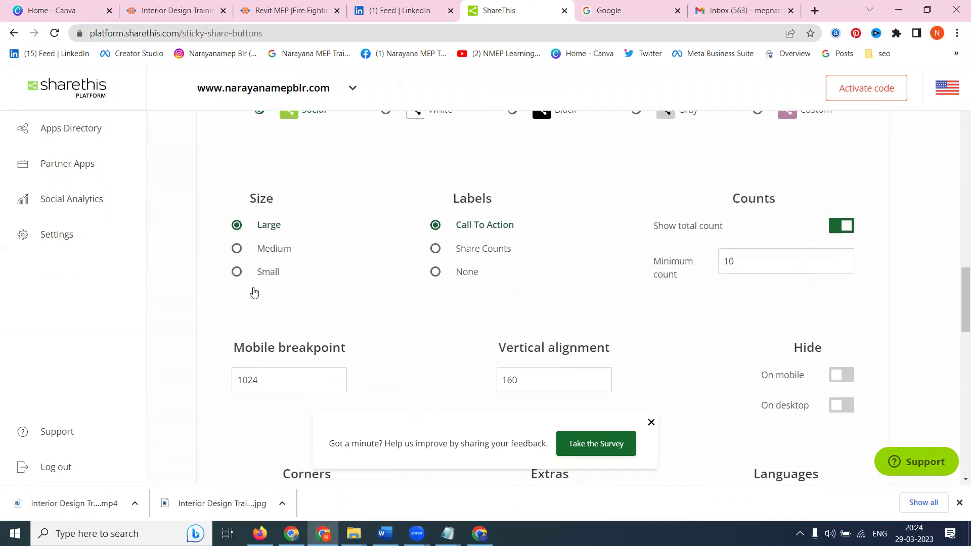
scroll(254, 293, down, 3)
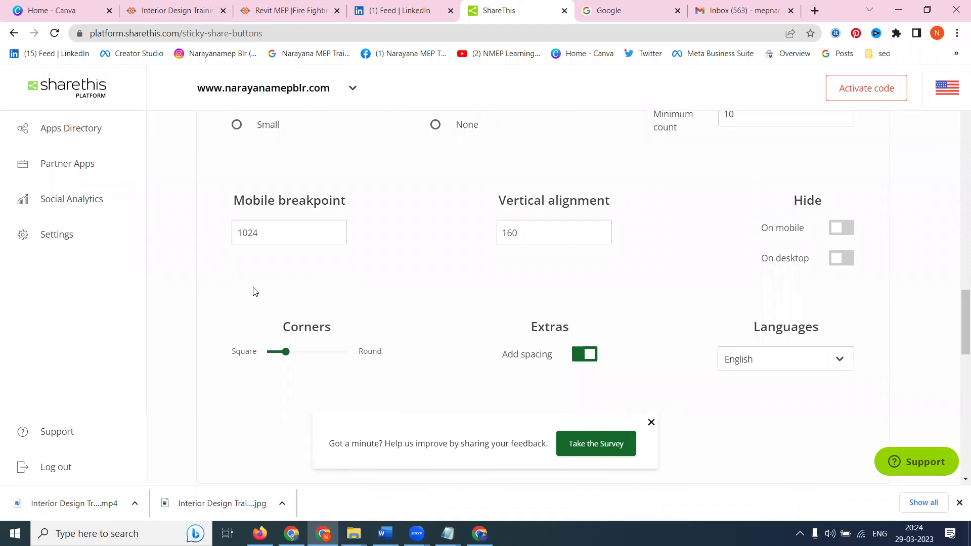
scroll(299, 291, down, 2)
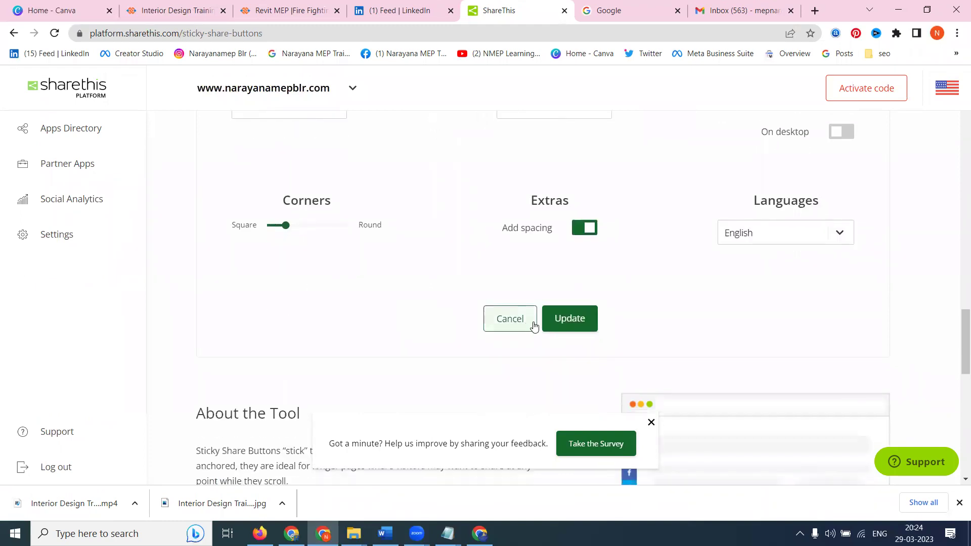
click(580, 233)
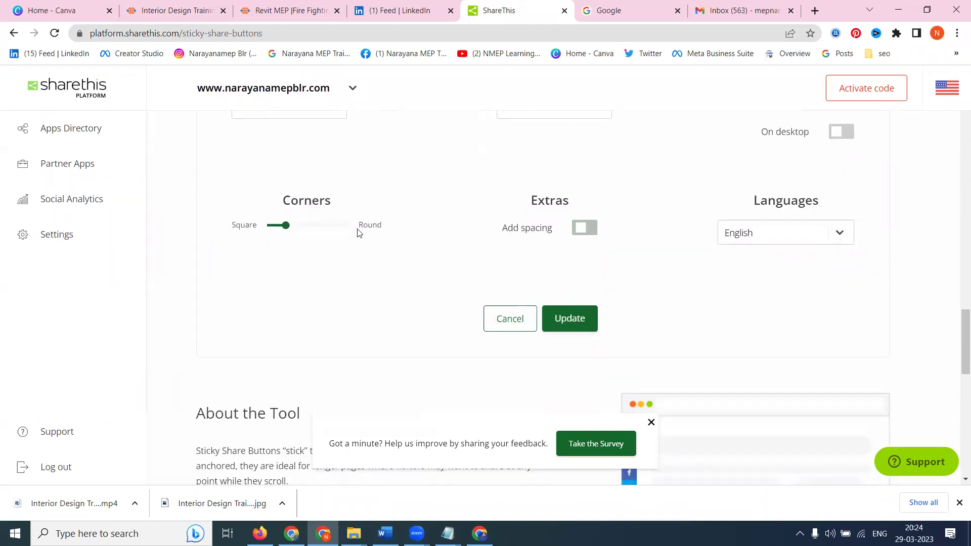
click(329, 225)
Step: Review the settings and save them with Update
scroll(432, 233, up, 5)
scroll(432, 234, up, 15)
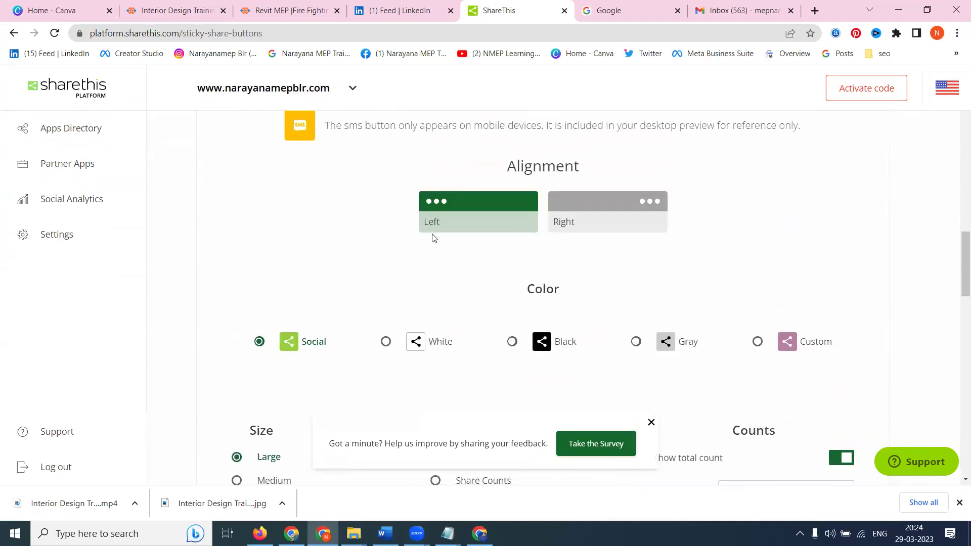
scroll(432, 234, up, 2)
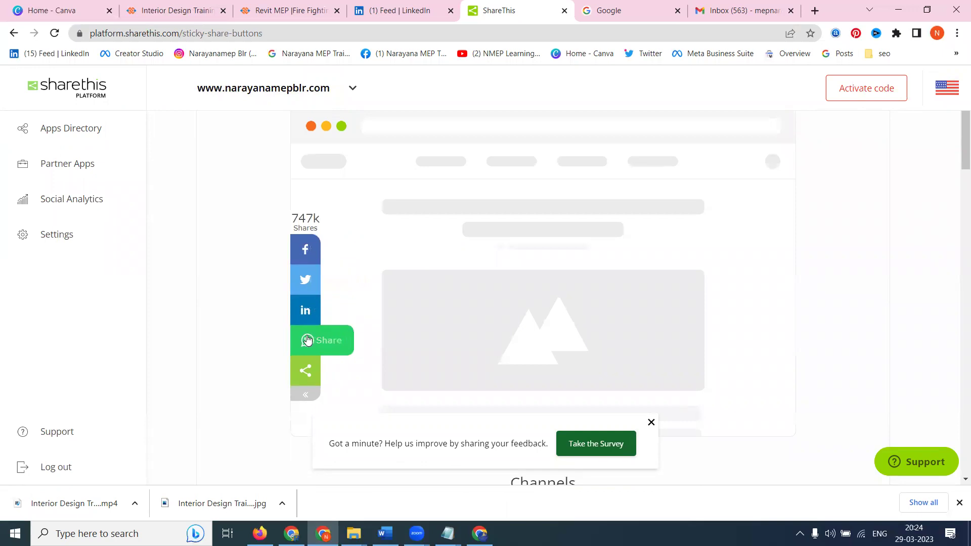
scroll(242, 302, down, 6)
scroll(242, 302, down, 15)
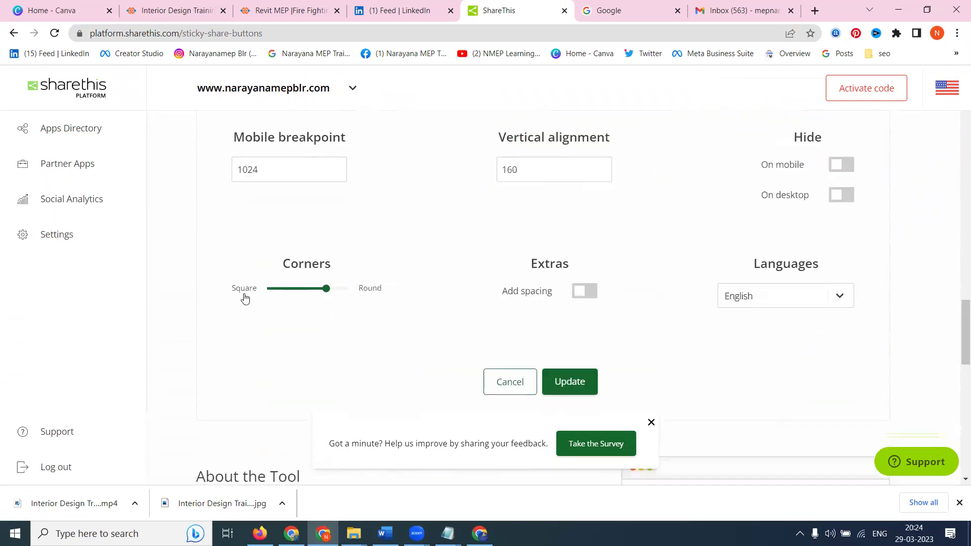
scroll(248, 295, down, 6)
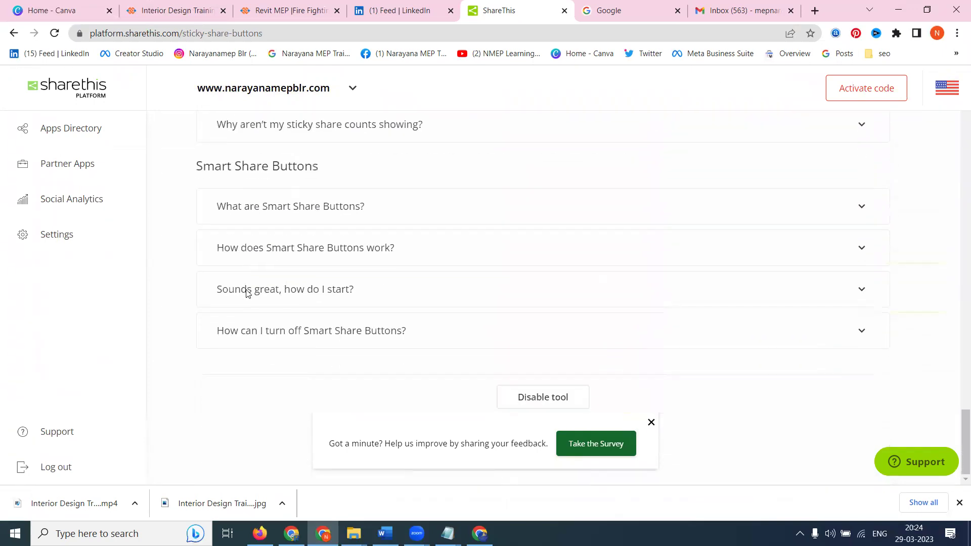
scroll(392, 304, up, 10)
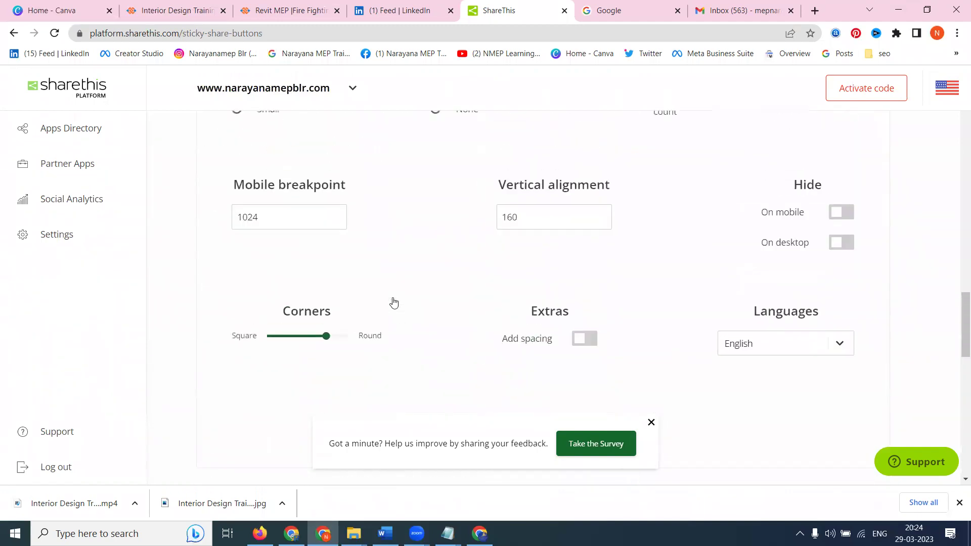
scroll(394, 302, down, 3)
scroll(766, 239, up, 1)
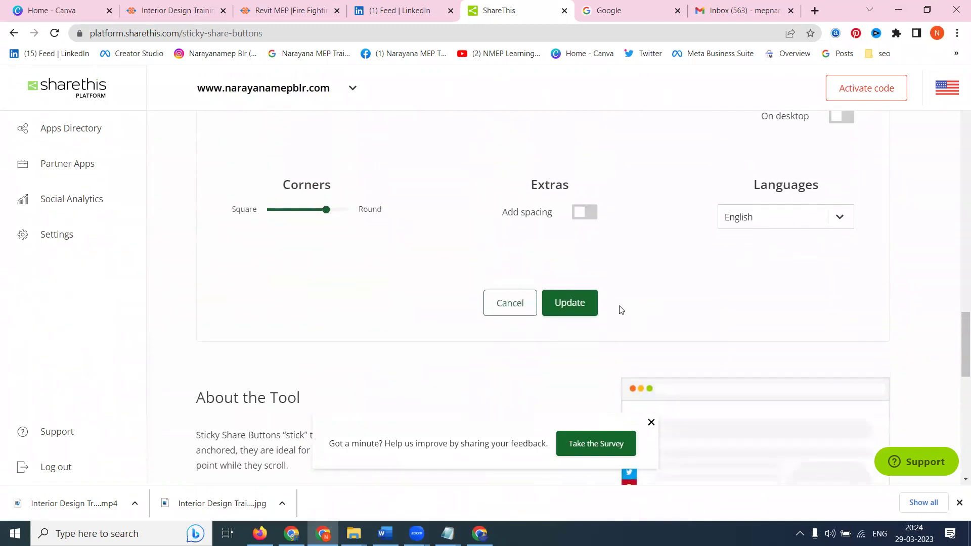
click(579, 310)
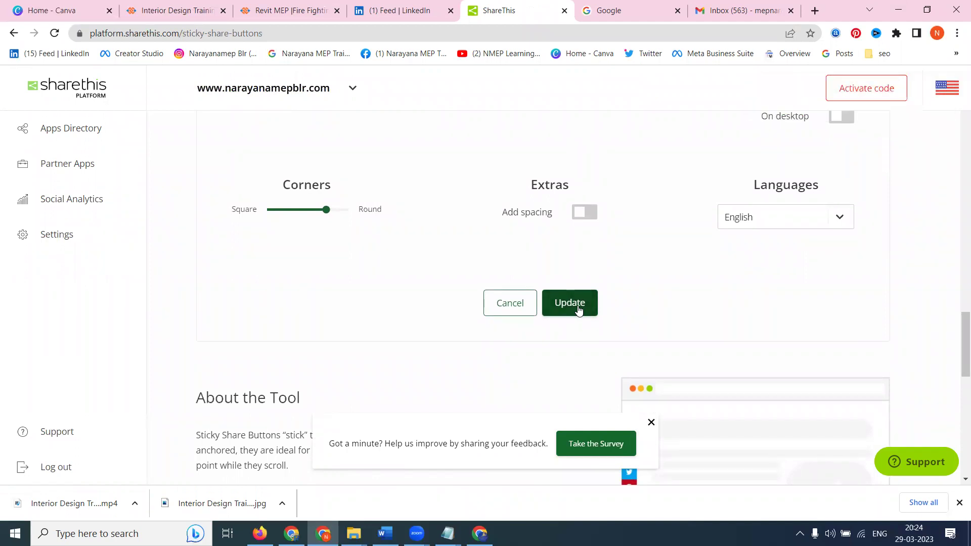
Step: Copy the sticky buttons' placement code and switch to the cPanel File Manager window
click(872, 90)
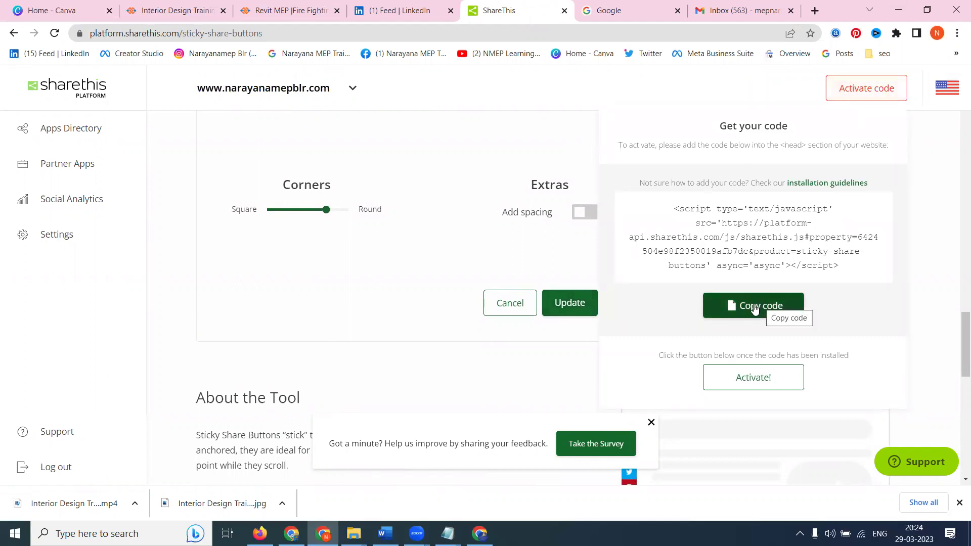
click(754, 307)
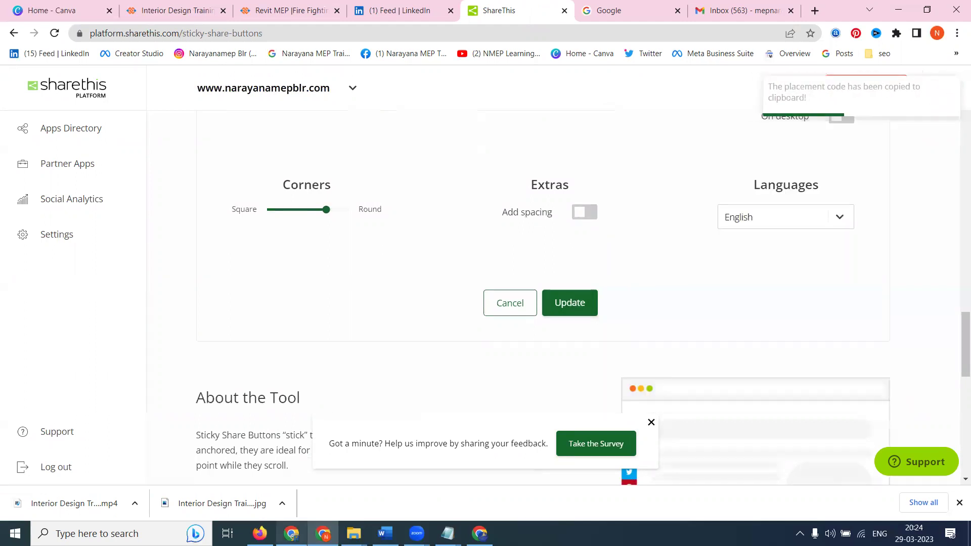
click(292, 533)
Step: Open cPanel File Manager and browse to public_html/application/views/includes
click(724, 5)
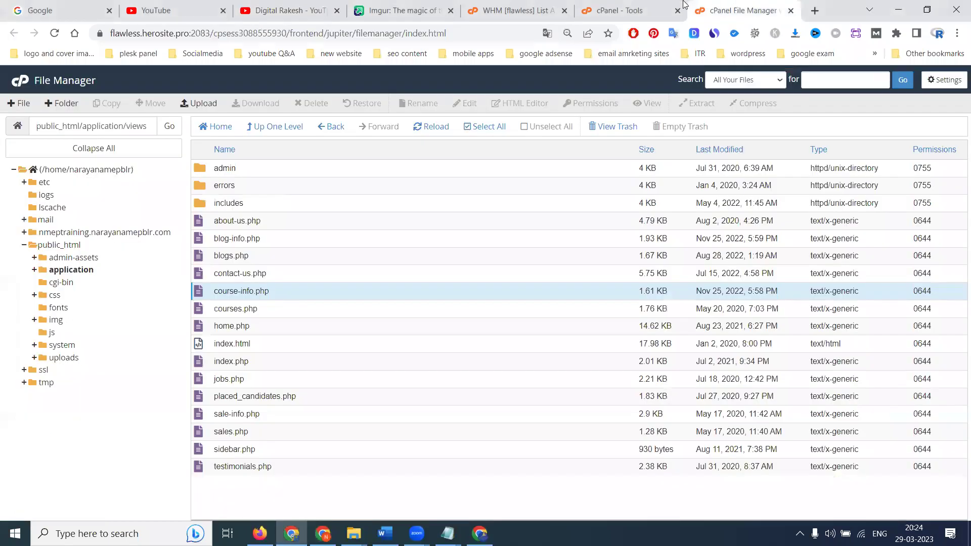
click(632, 6)
click(241, 319)
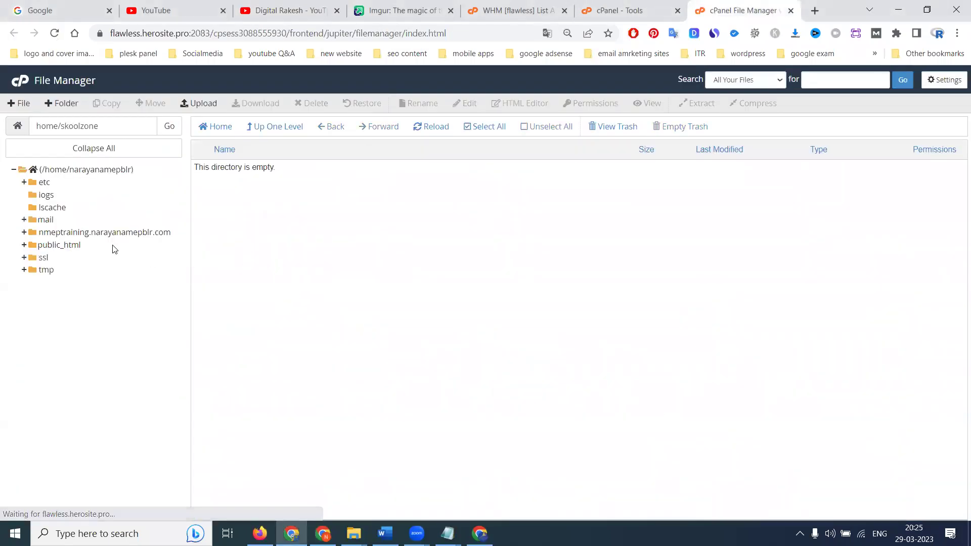
click(74, 247)
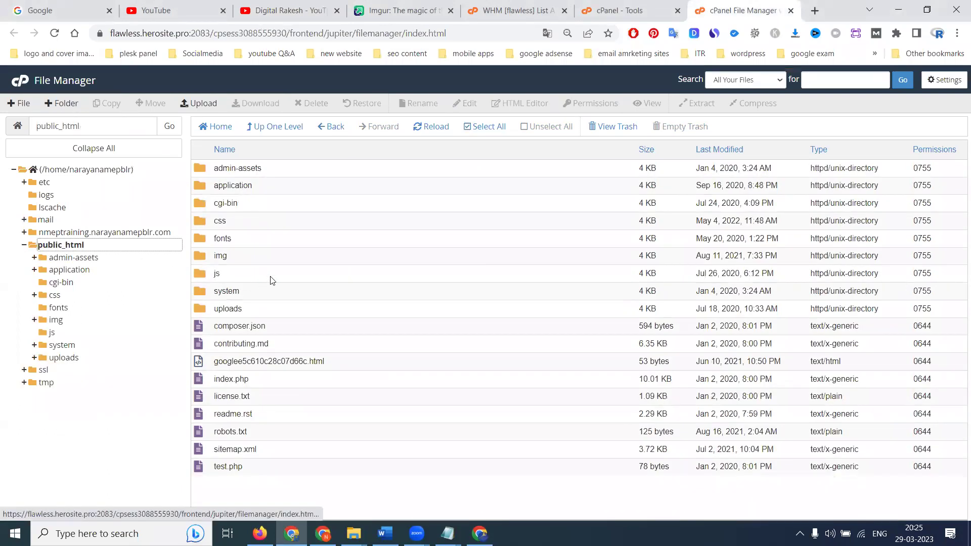
double_click(272, 188)
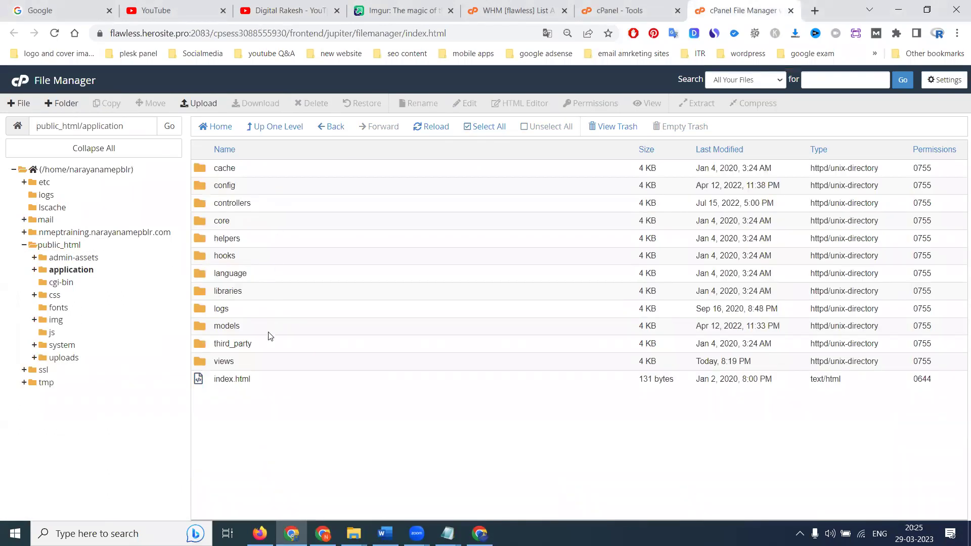
double_click(256, 362)
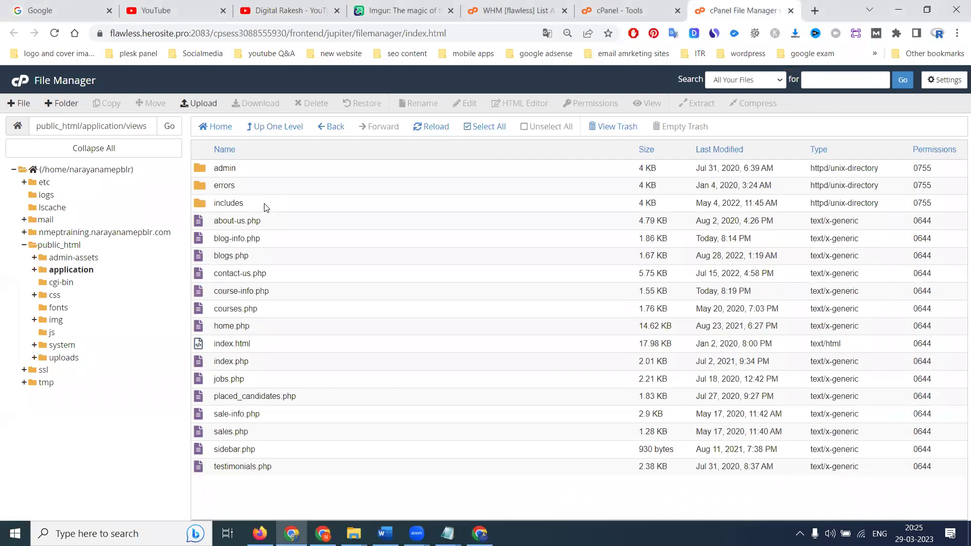
double_click(266, 205)
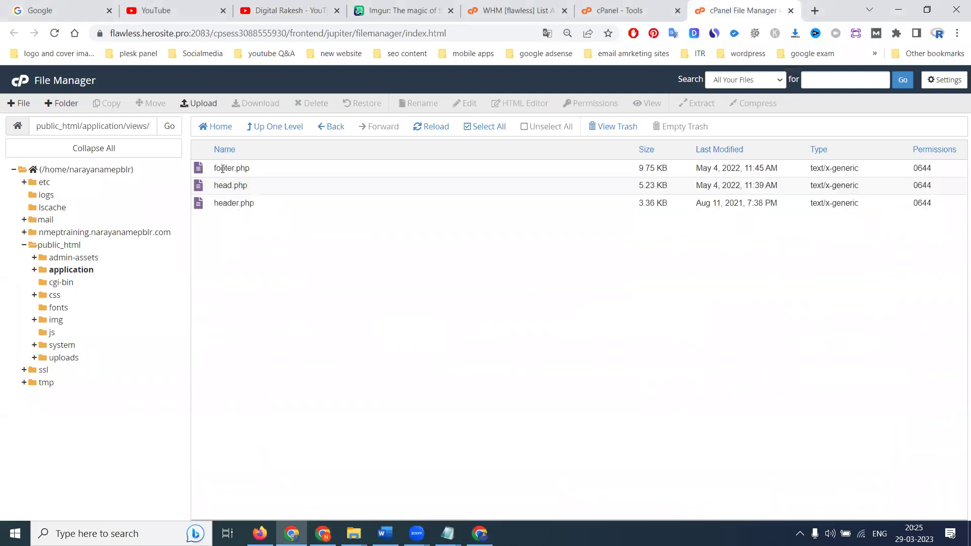
Step: Open head.php in the code editor, after backing out of editing footer.php
right_click(222, 169)
click(249, 212)
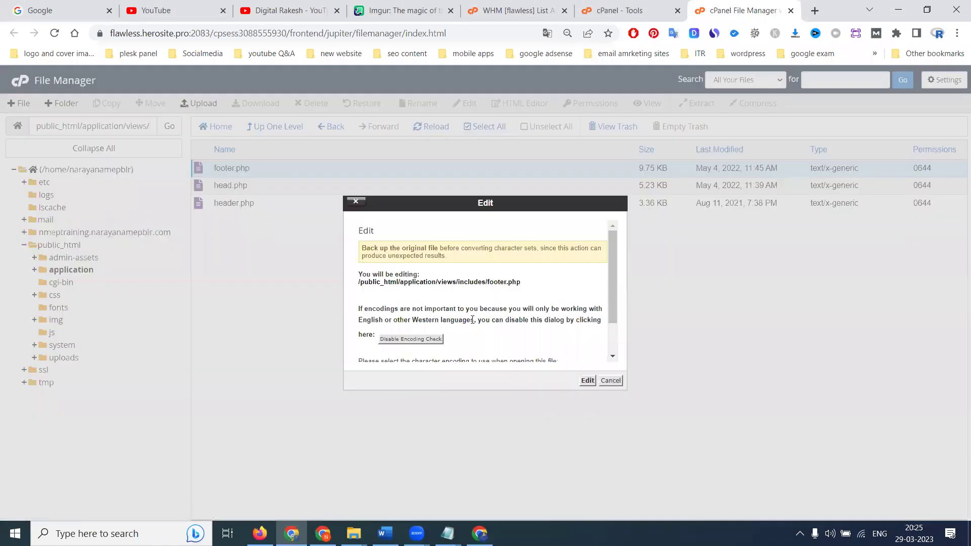
click(610, 380)
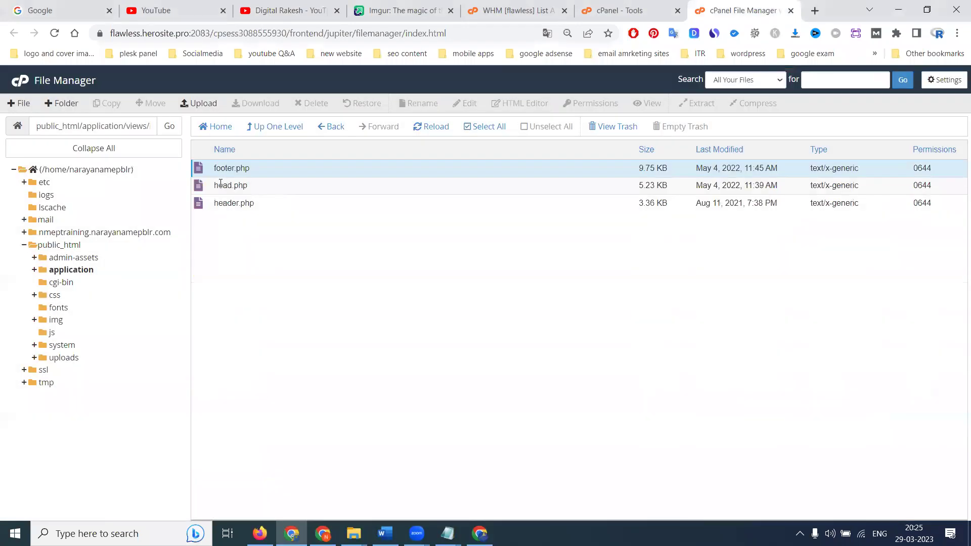
right_click(227, 189)
click(256, 230)
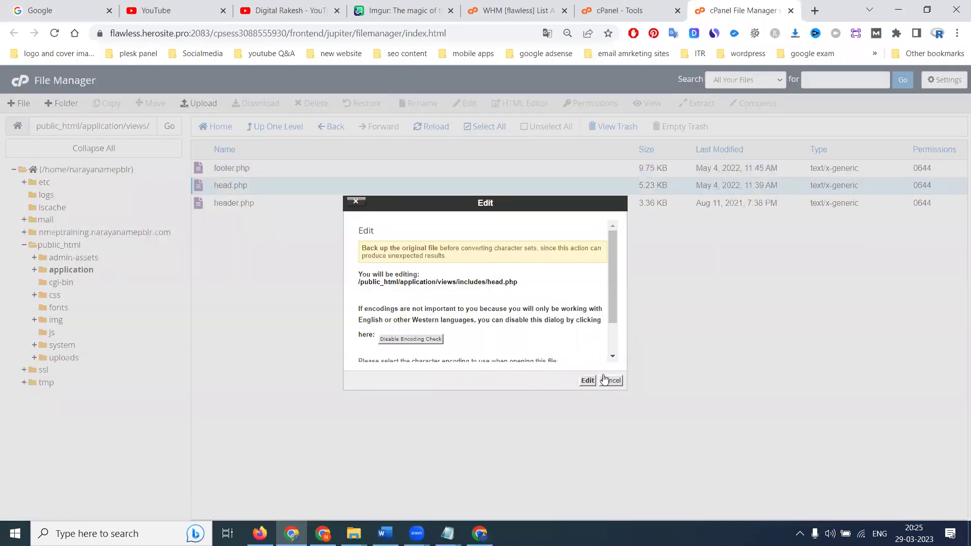
click(587, 381)
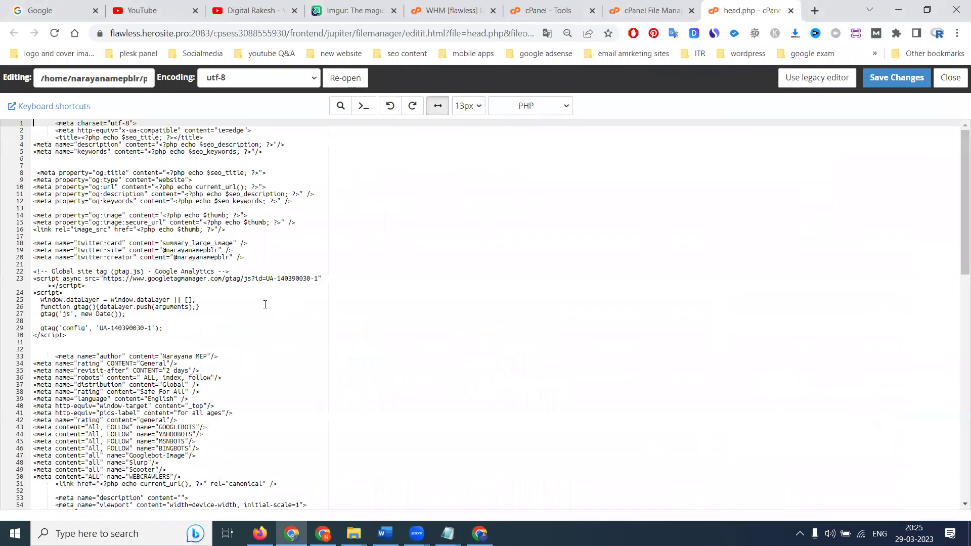
Step: Paste the ShareThis sticky-share-buttons script after the last line of head.php and save the file
scroll(216, 299, down, 6)
scroll(196, 337, down, 6)
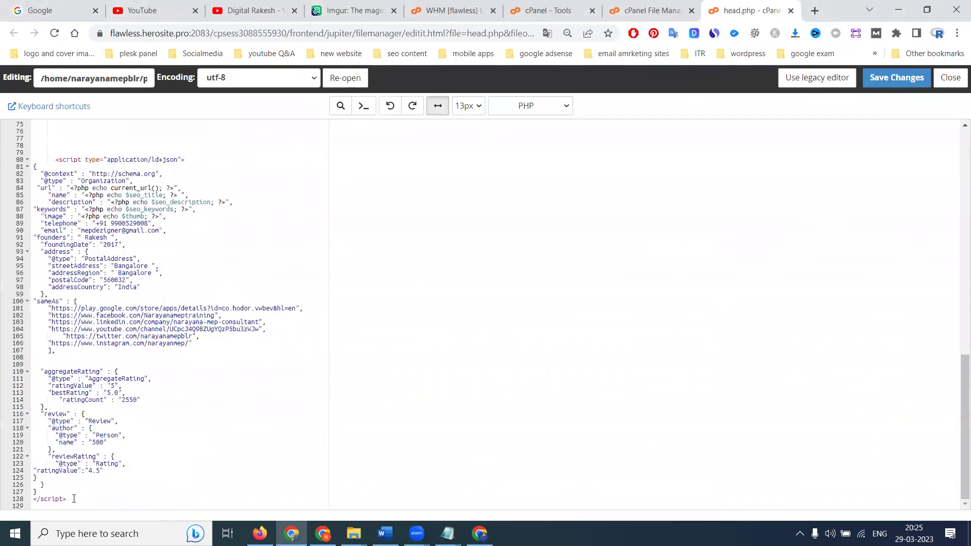
click(72, 501)
key(Return)
key(Return)
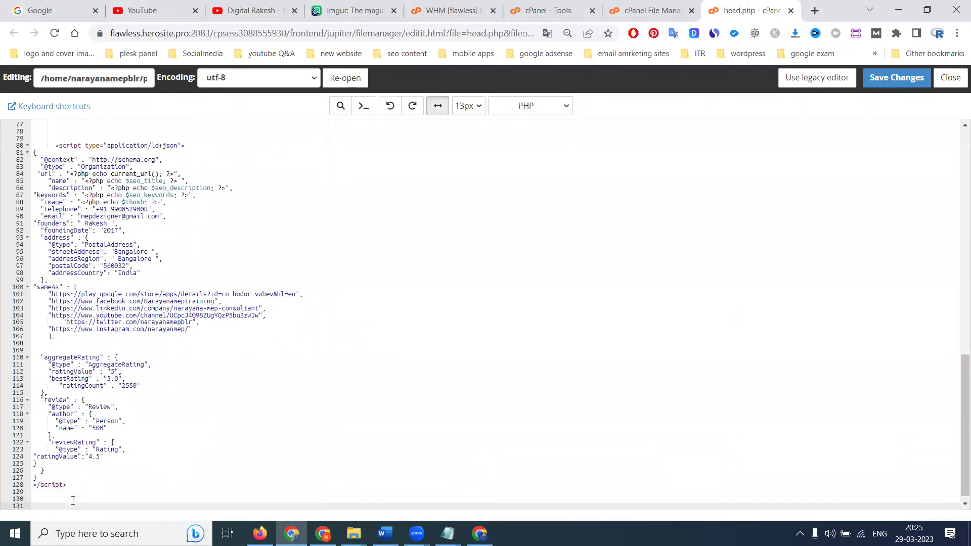
key(ctrl+v)
click(892, 78)
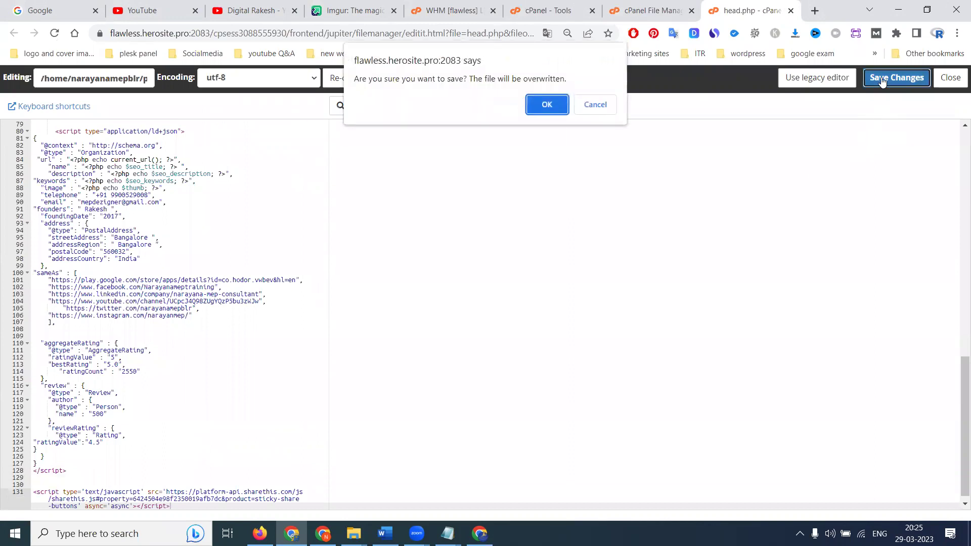
click(547, 105)
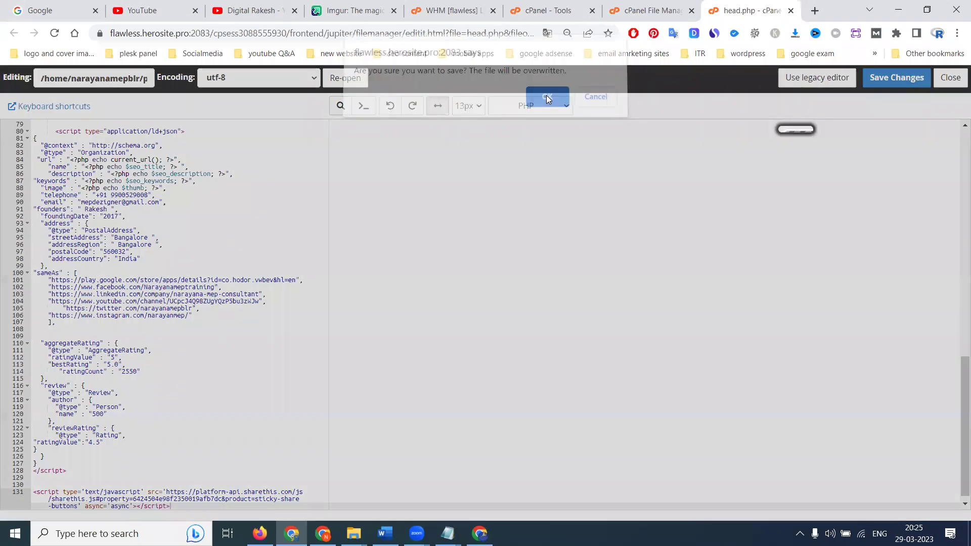
key(alt+Tab)
Step: Reload the Interior Design Training page and open the all-networks panel from its green Share button
click(172, 10)
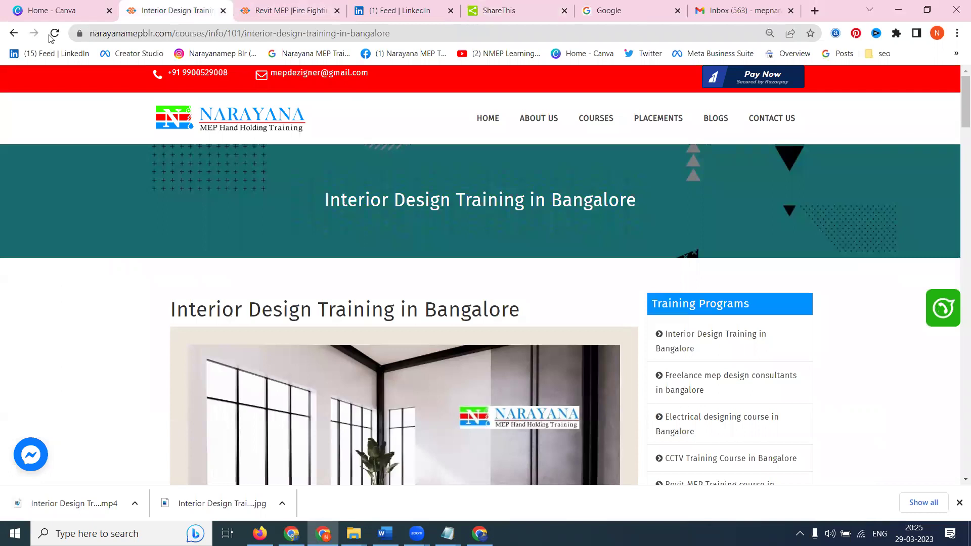
click(55, 34)
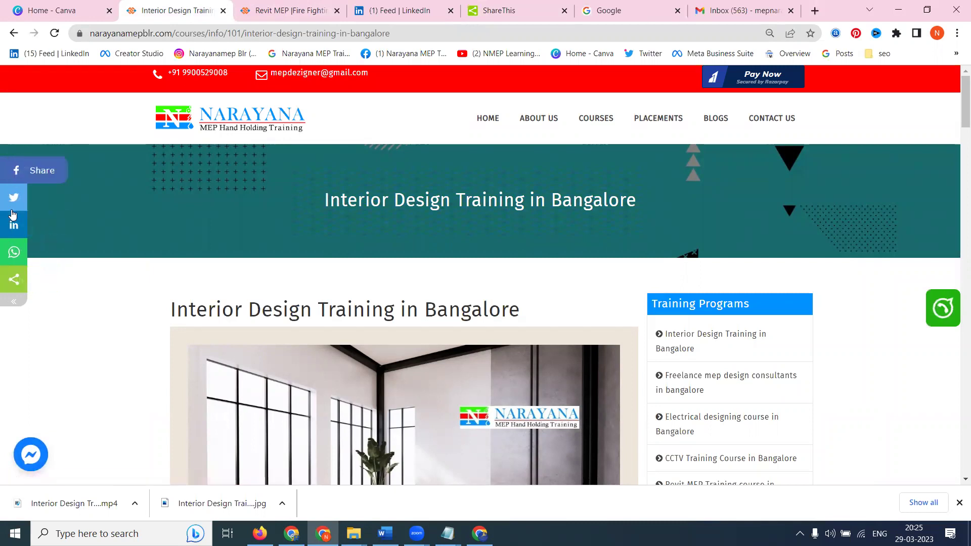
click(15, 282)
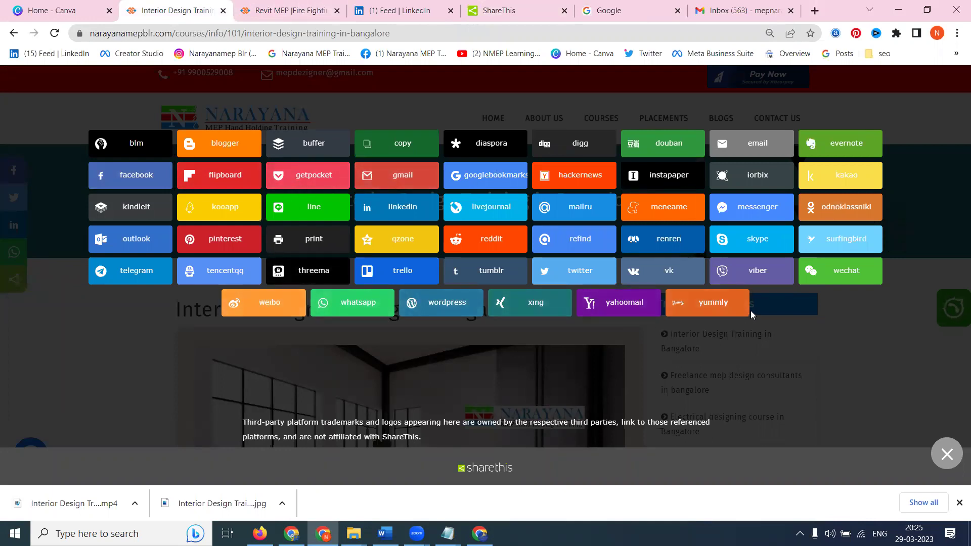
Step: Review the ShareThis sticky button settings and try dragging LinkedIn in the button order
click(535, 6)
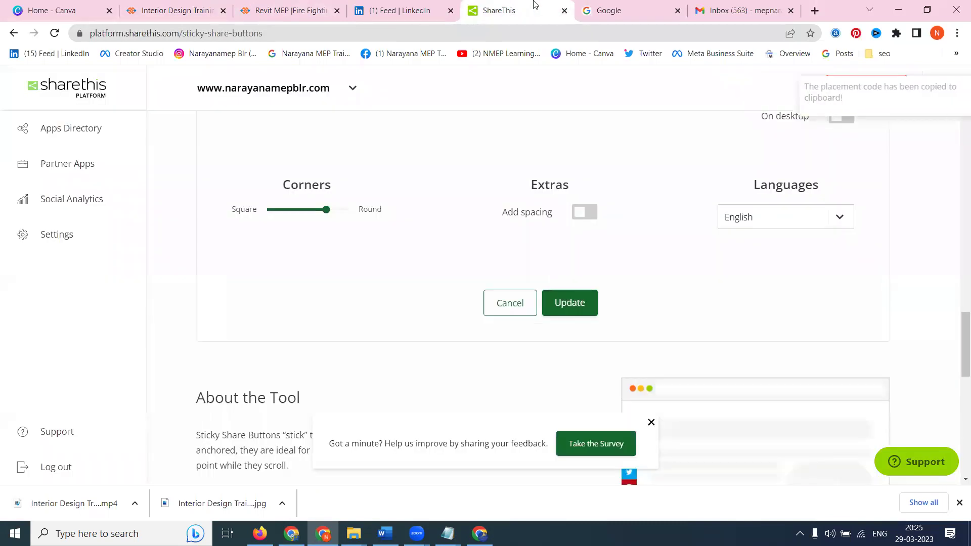
scroll(587, 331, up, 10)
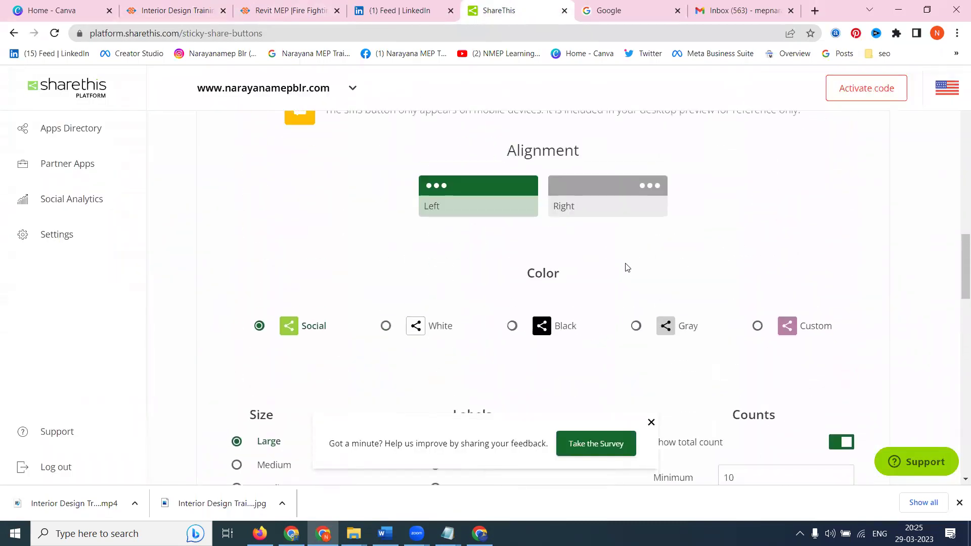
scroll(627, 267, up, 4)
scroll(663, 237, up, 3)
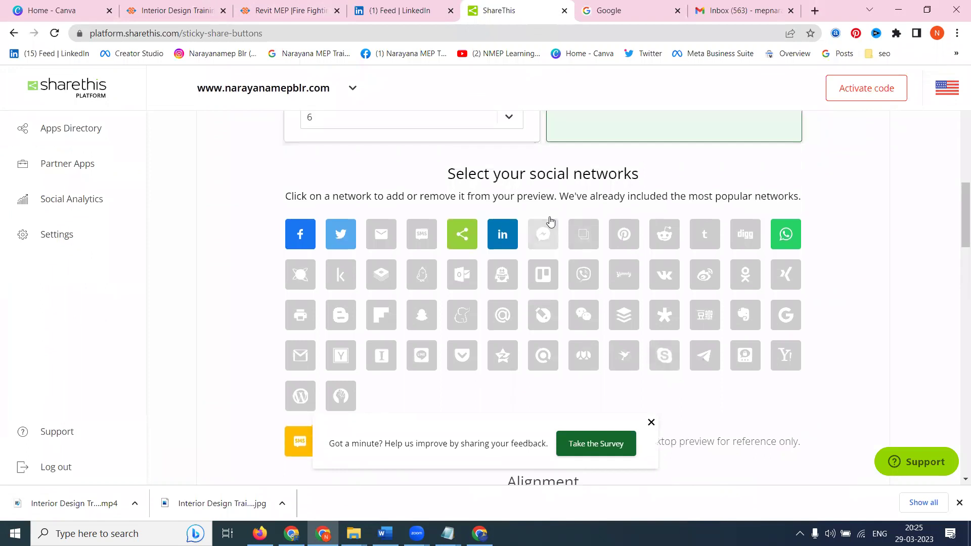
scroll(586, 200, up, 2)
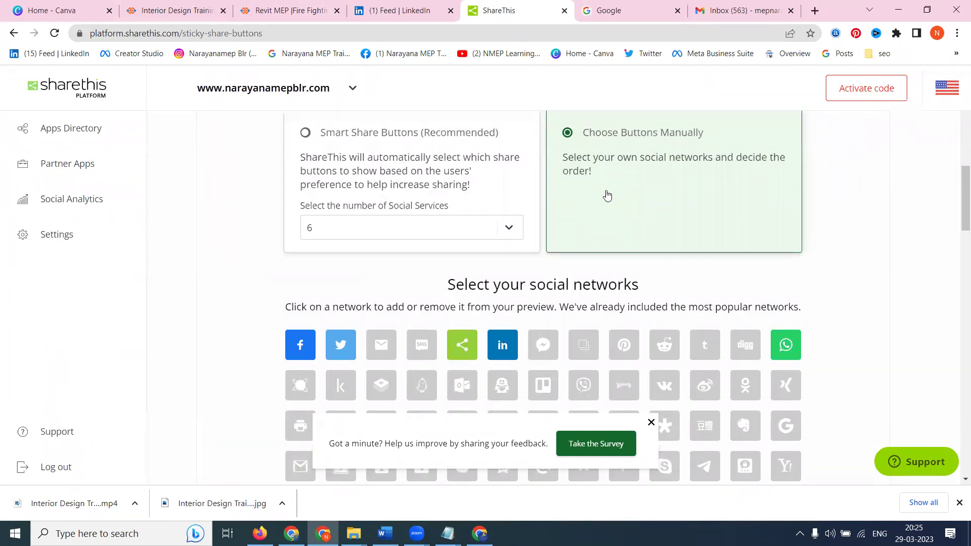
scroll(525, 275, down, 2)
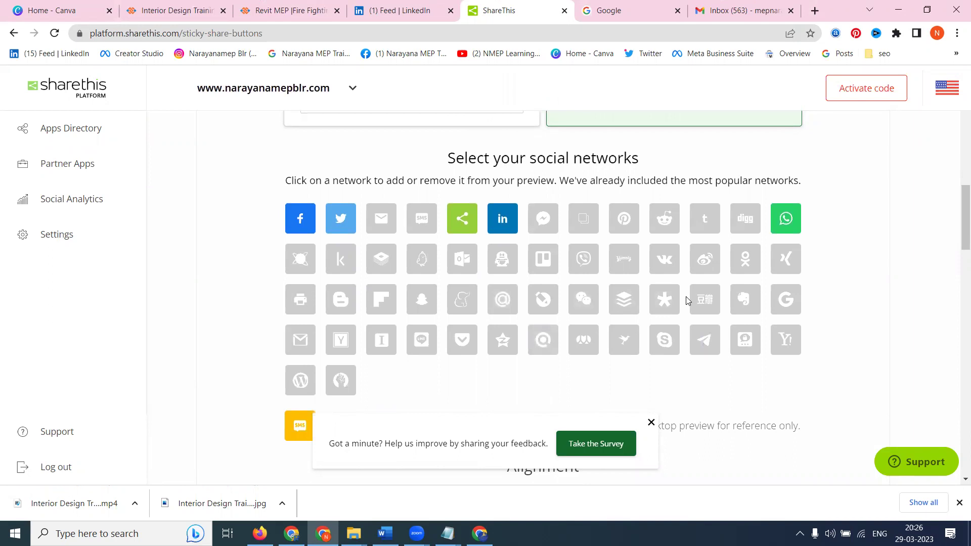
scroll(553, 256, up, 8)
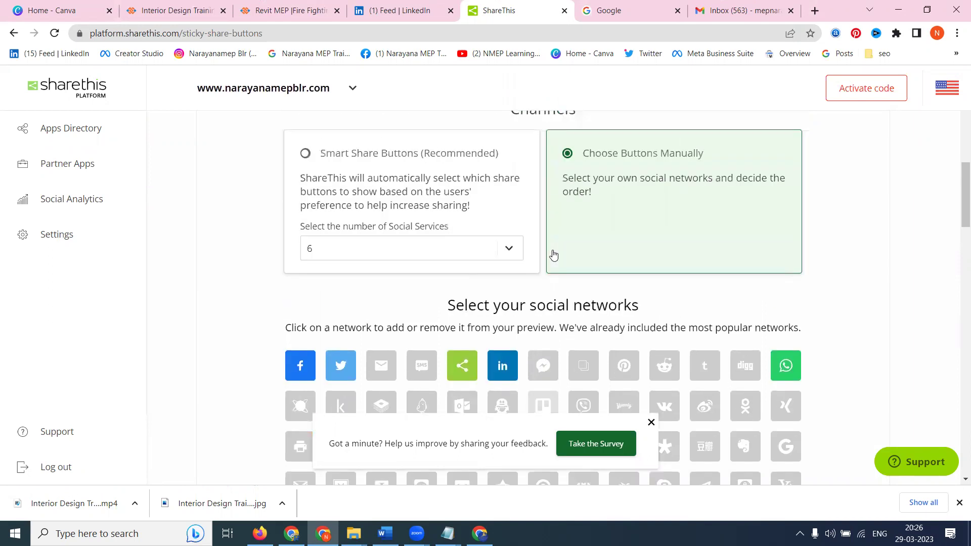
mouse_move(306, 240)
mouse_down()
mouse_move(305, 273)
mouse_move(299, 235)
mouse_up()
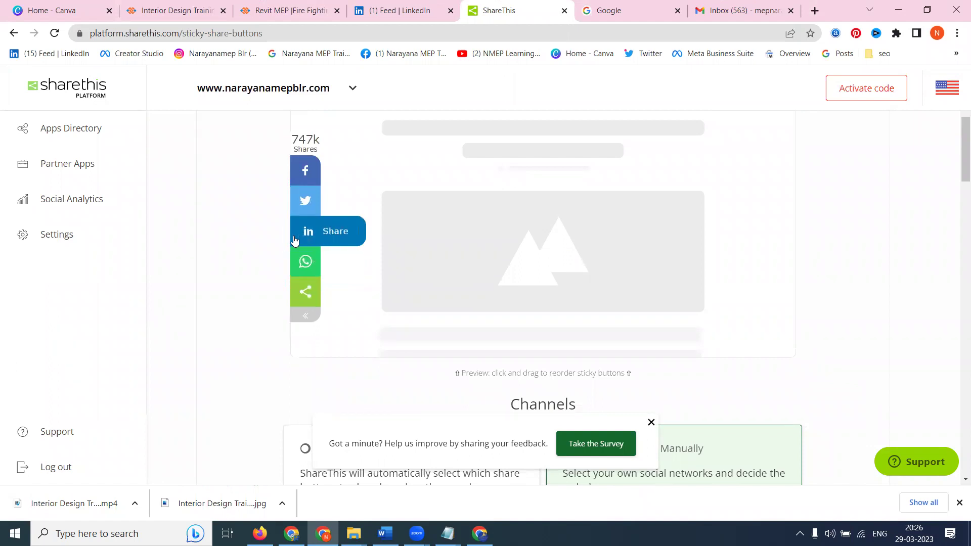
scroll(256, 229, down, 9)
scroll(265, 224, up, 9)
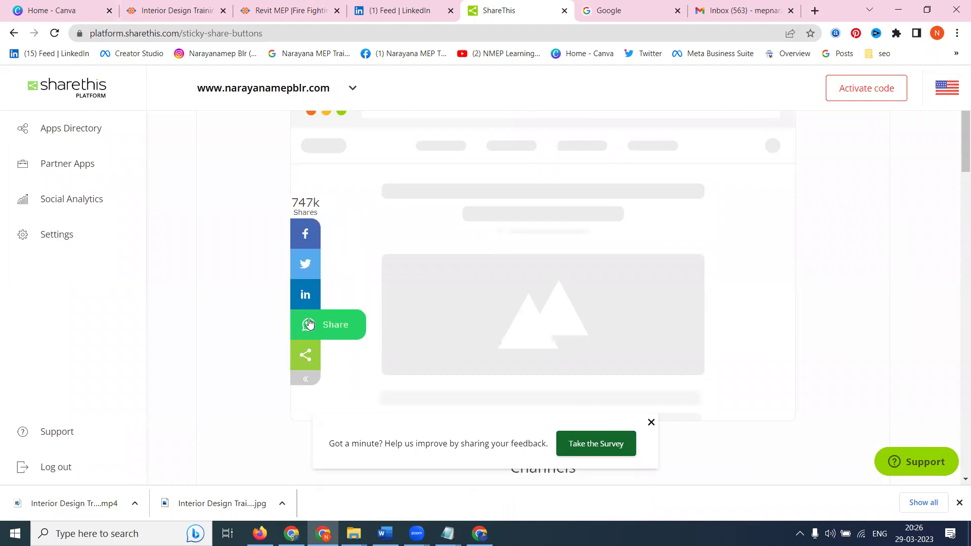
scroll(264, 269, down, 4)
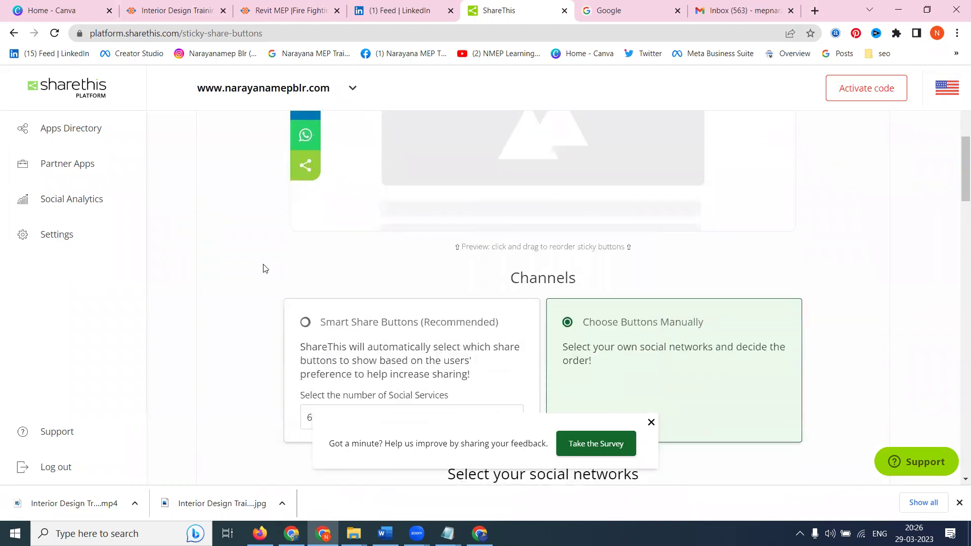
scroll(263, 268, down, 6)
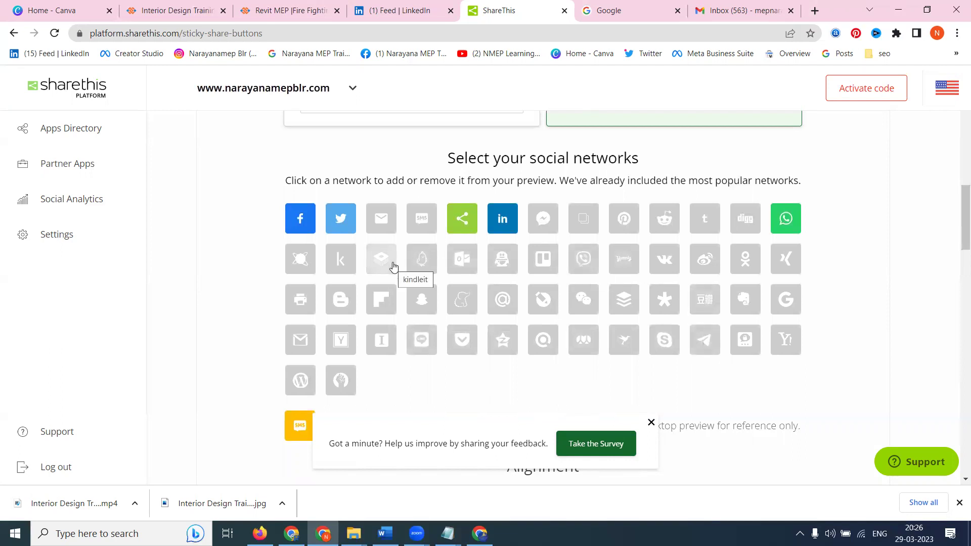
Step: Add Pinterest to the selected social networks and save the settings with Update
click(628, 225)
scroll(726, 391, down, 6)
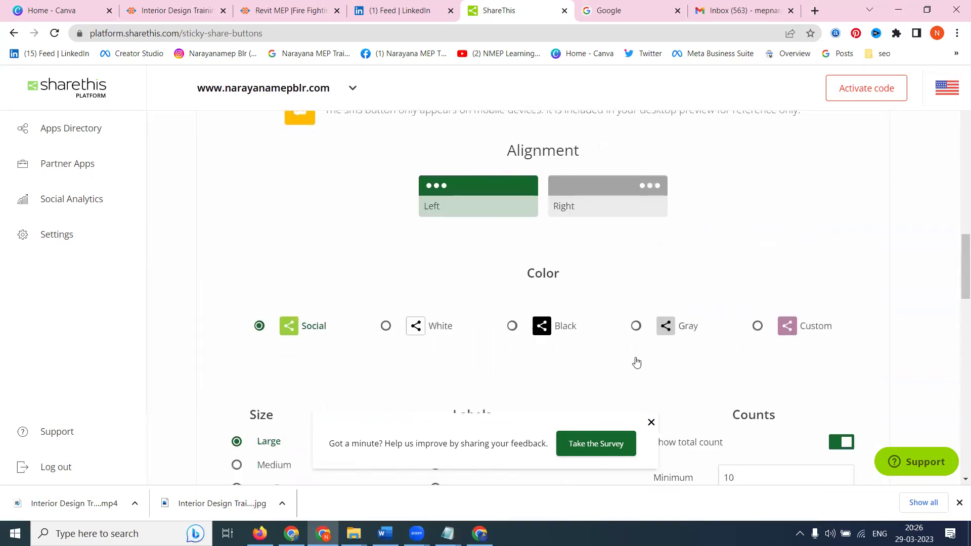
scroll(514, 224, down, 11)
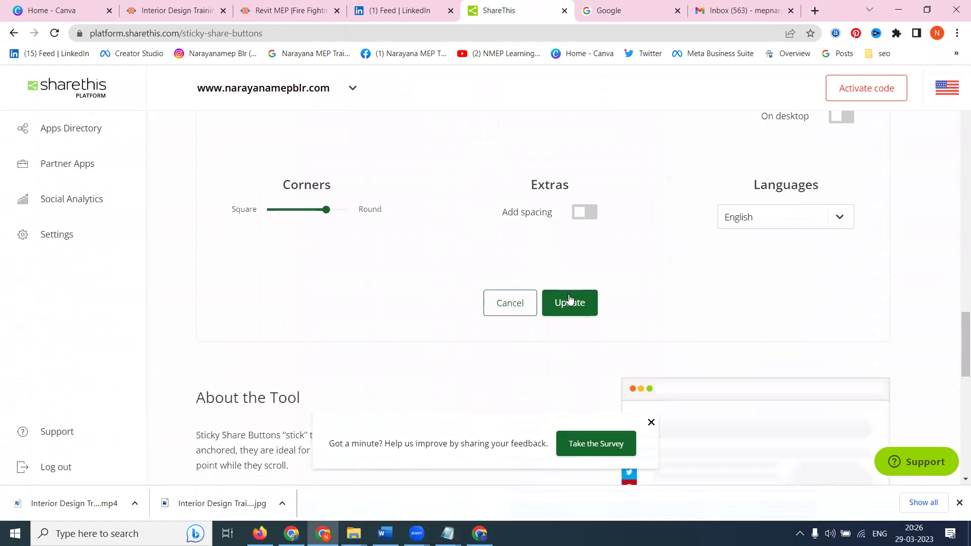
click(571, 302)
click(208, 10)
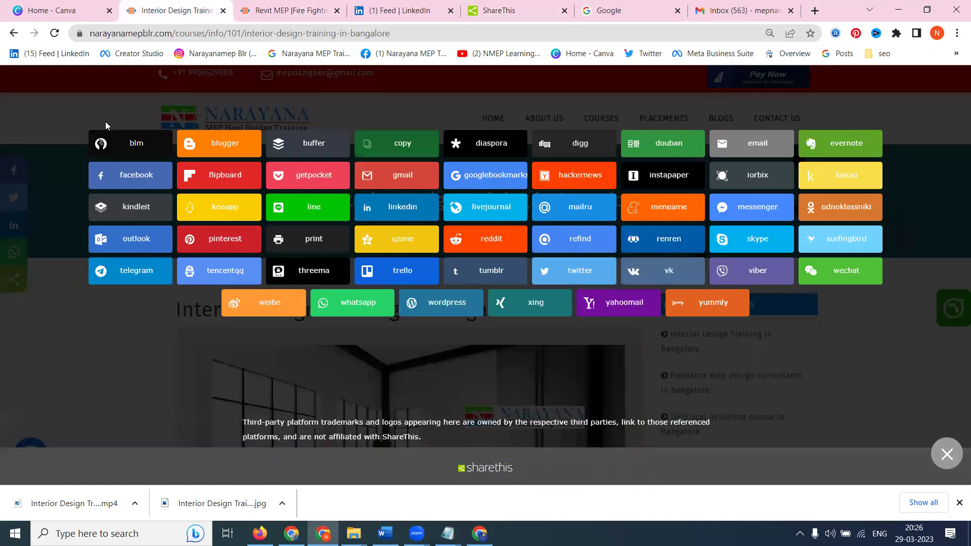
Step: Dismiss the ShareThis overlay on the Interior Design Training page and reload it with F5
click(311, 12)
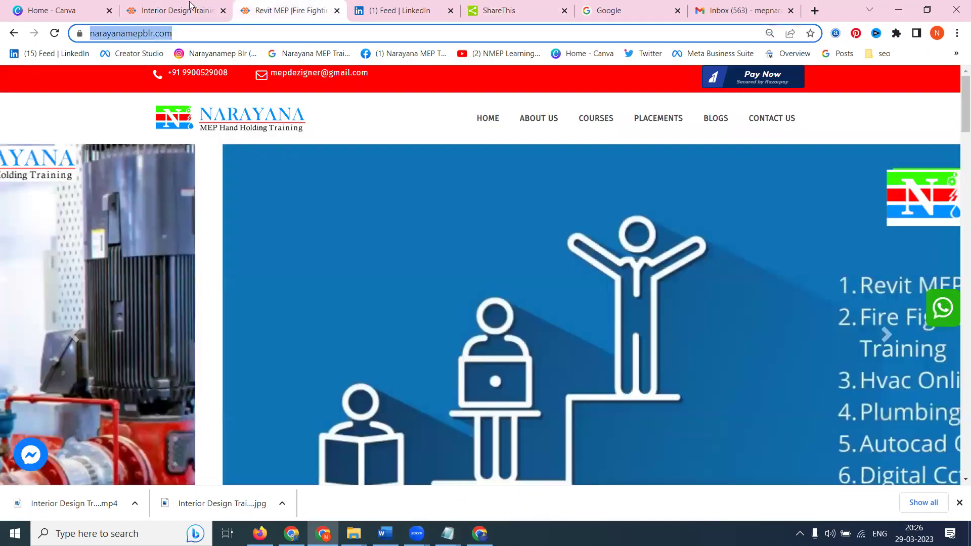
click(191, 10)
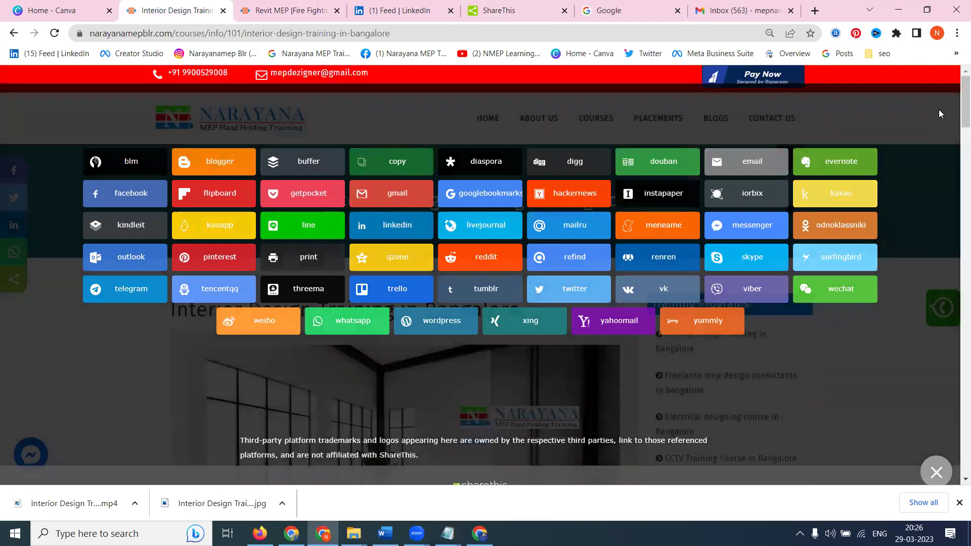
click(939, 109)
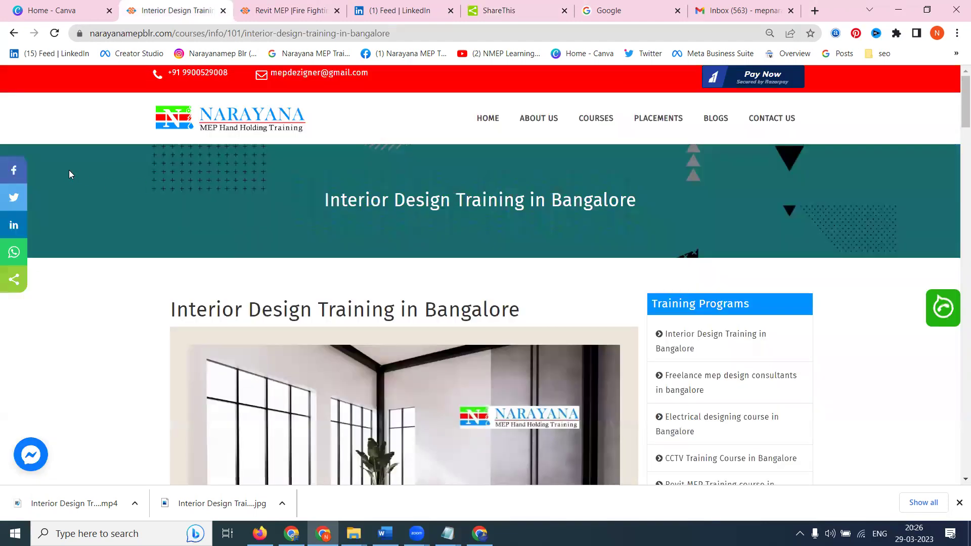
key(F5)
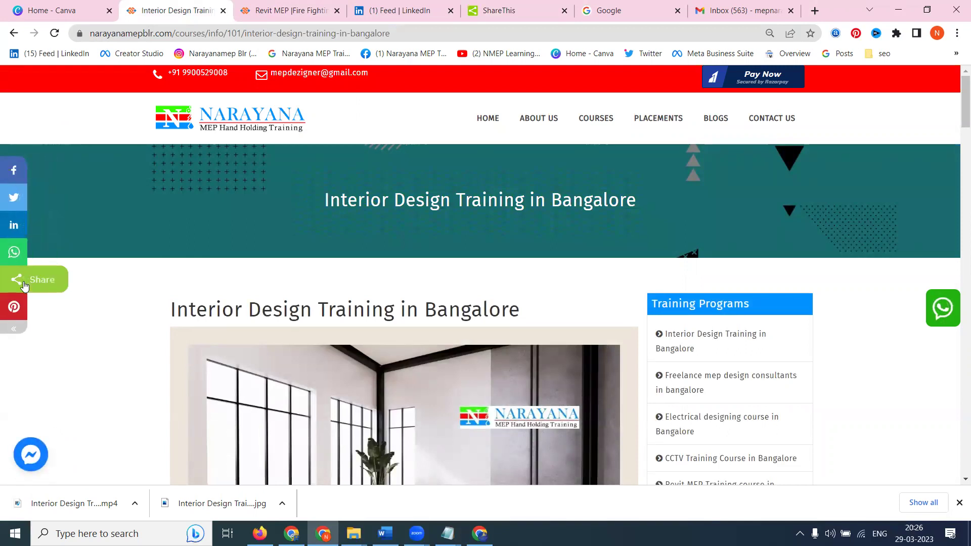
Step: Save the Sticky Share Buttons settings with Pinterest above Share, then reload the course page
click(506, 10)
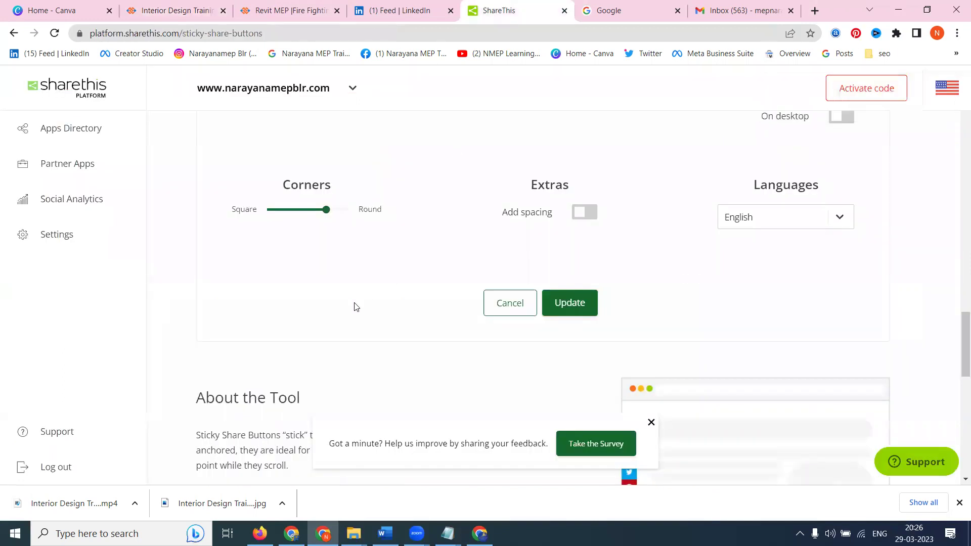
scroll(352, 309, up, 15)
scroll(352, 308, up, 10)
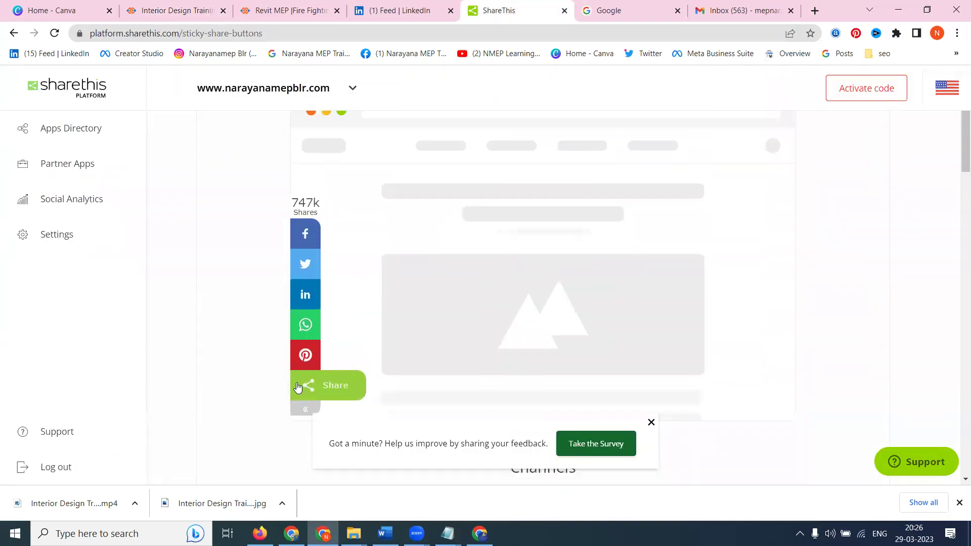
scroll(215, 302, down, 10)
scroll(267, 296, down, 10)
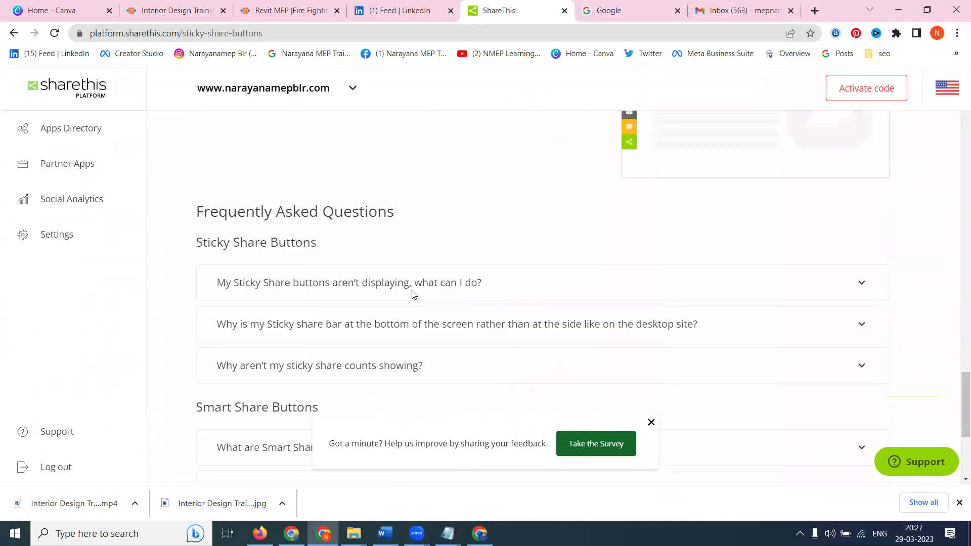
scroll(466, 258, up, 4)
click(579, 119)
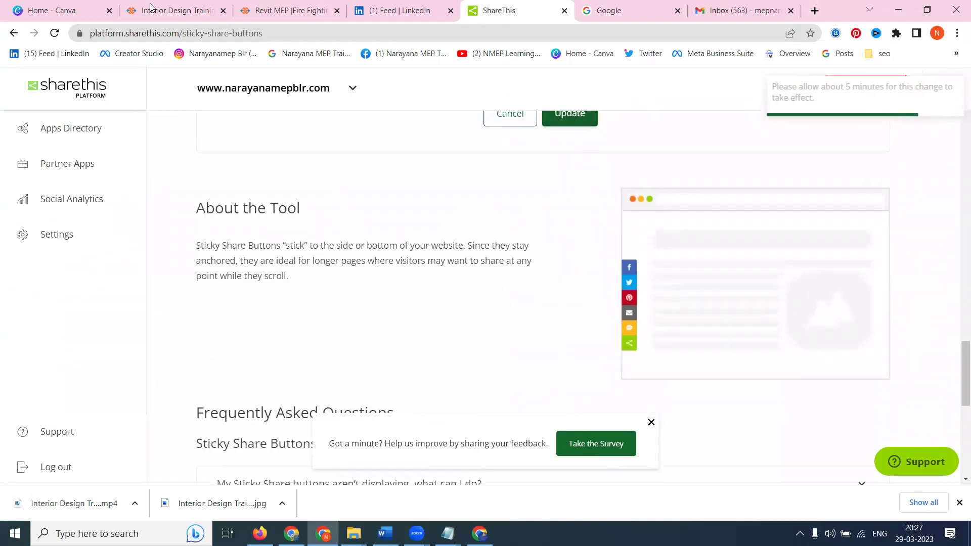
click(172, 10)
click(55, 34)
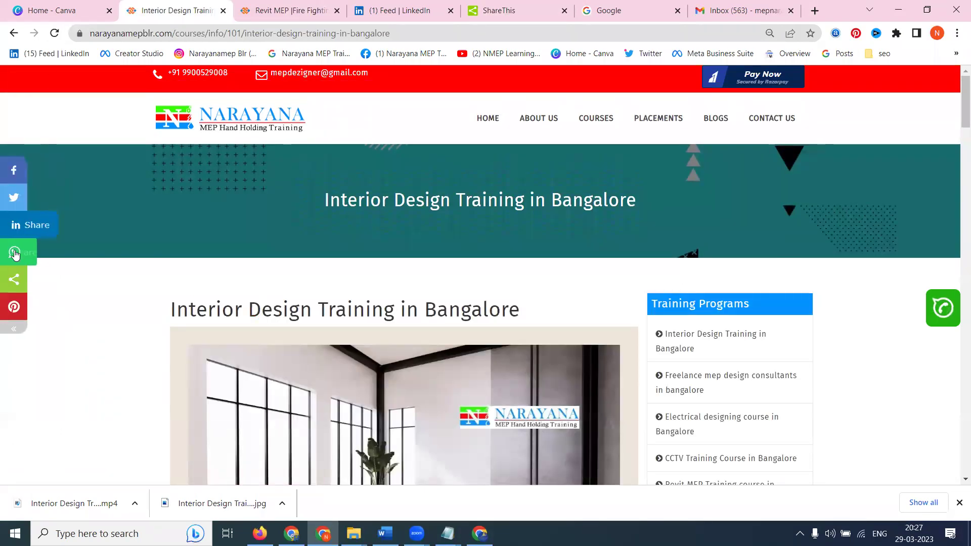
Step: Reload the Interior Design page to check its share bar, then return to ShareThis
click(54, 36)
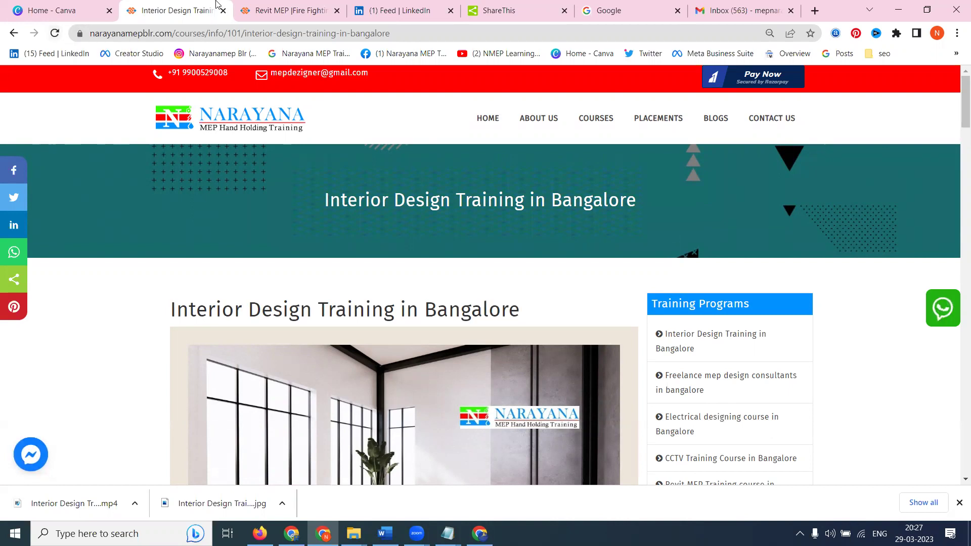
click(482, 6)
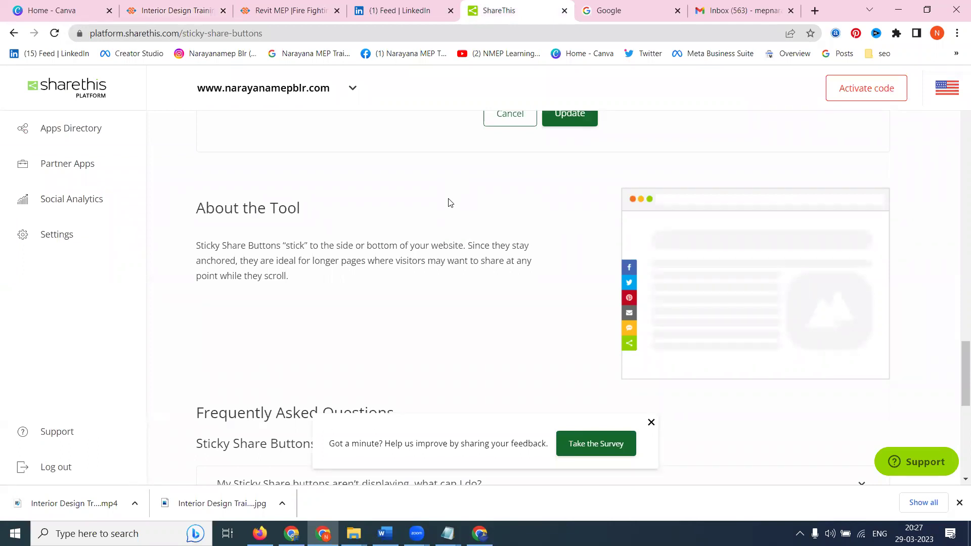
scroll(440, 219, up, 12)
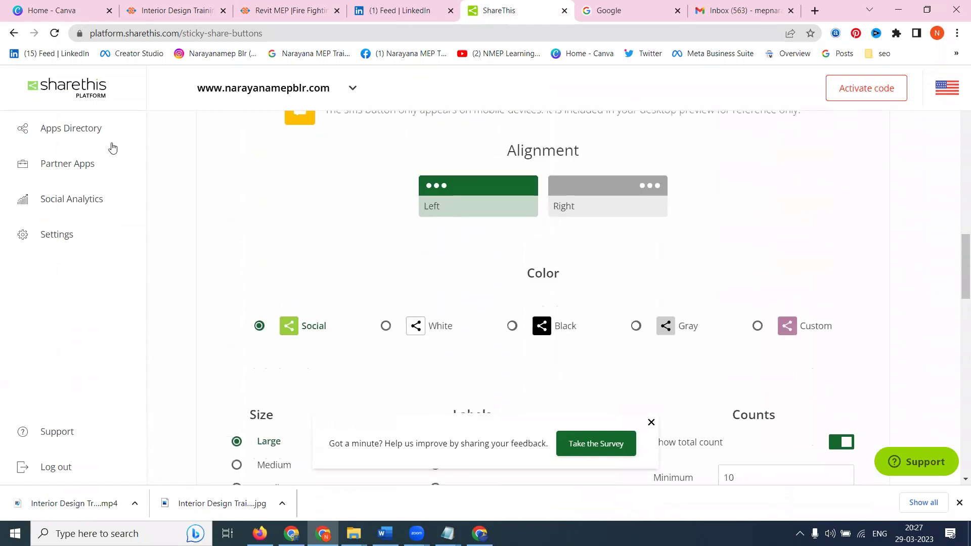
click(70, 138)
scroll(150, 210, up, 6)
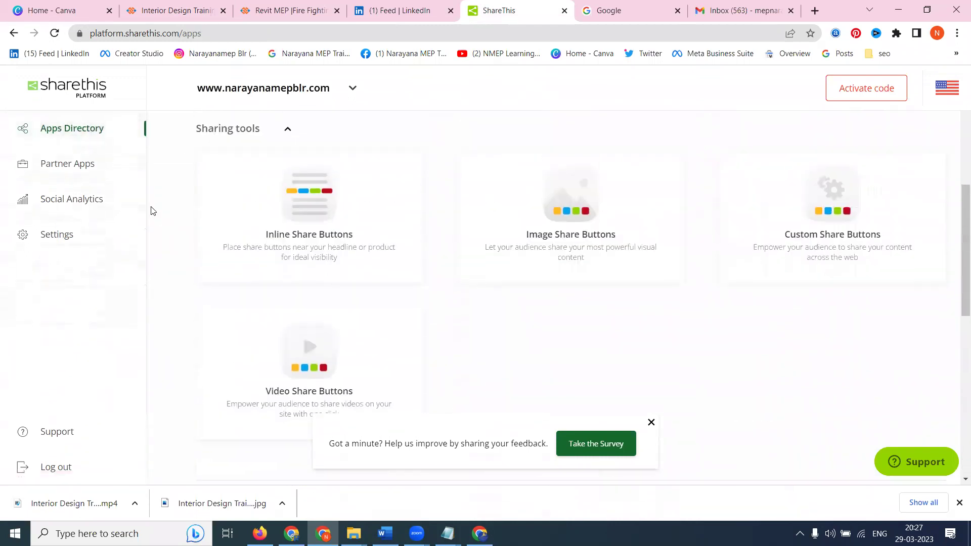
scroll(151, 210, up, 7)
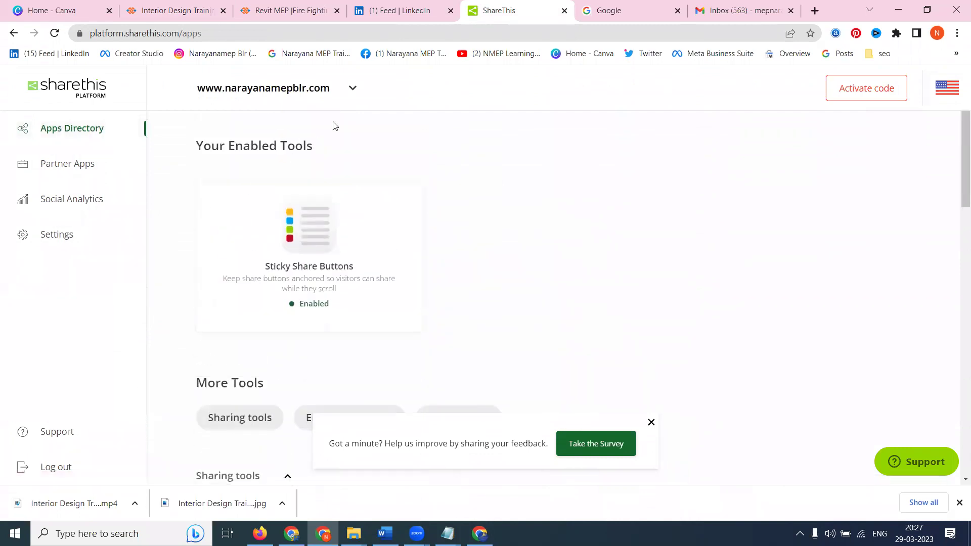
click(360, 90)
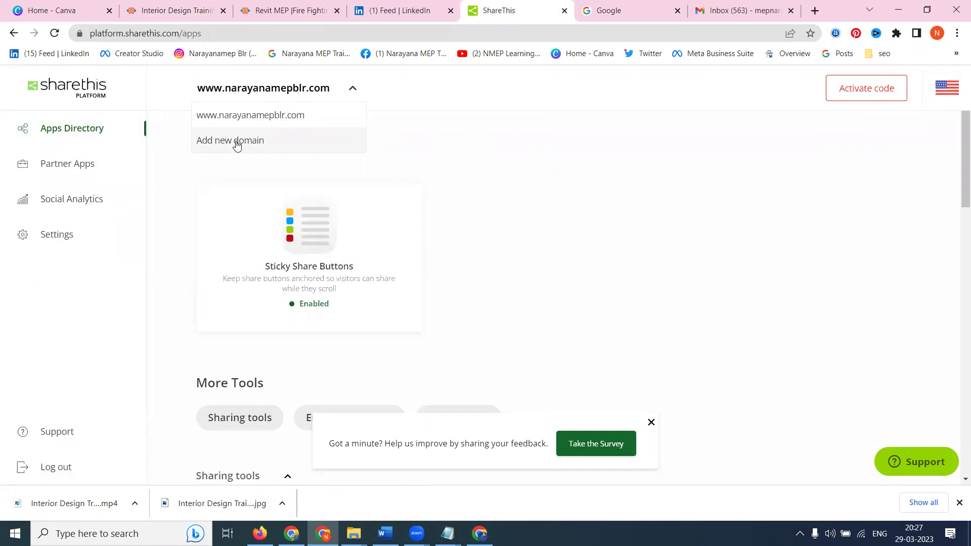
click(489, 145)
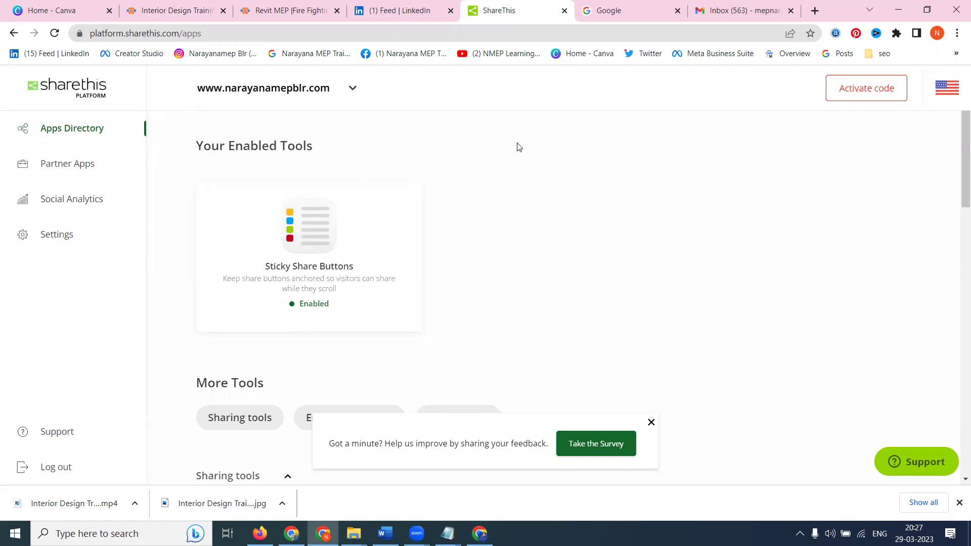
click(887, 95)
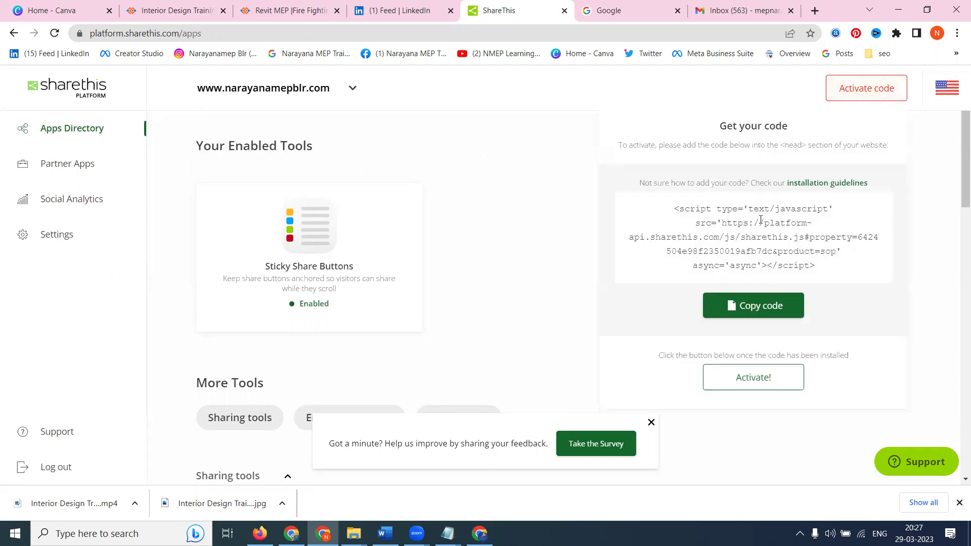
click(742, 385)
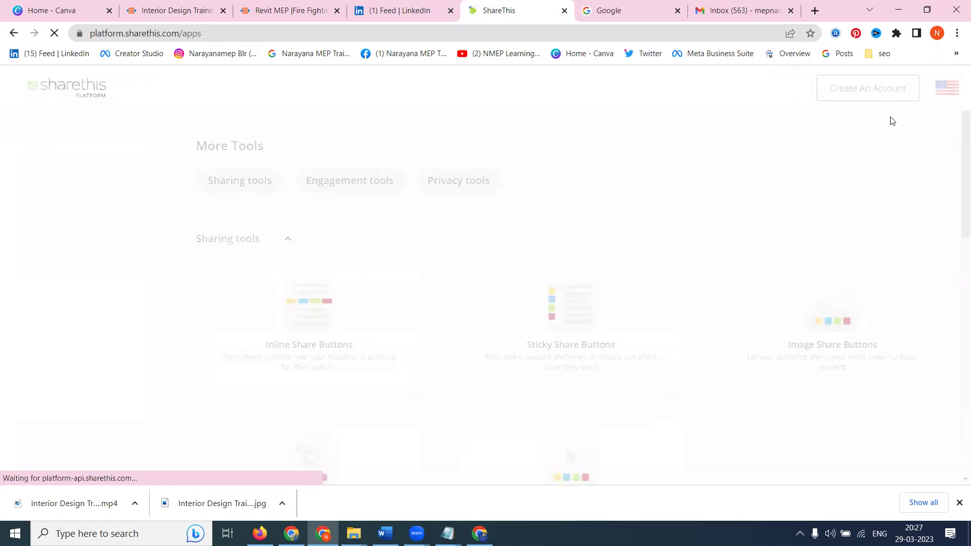
mouse_move(941, 94)
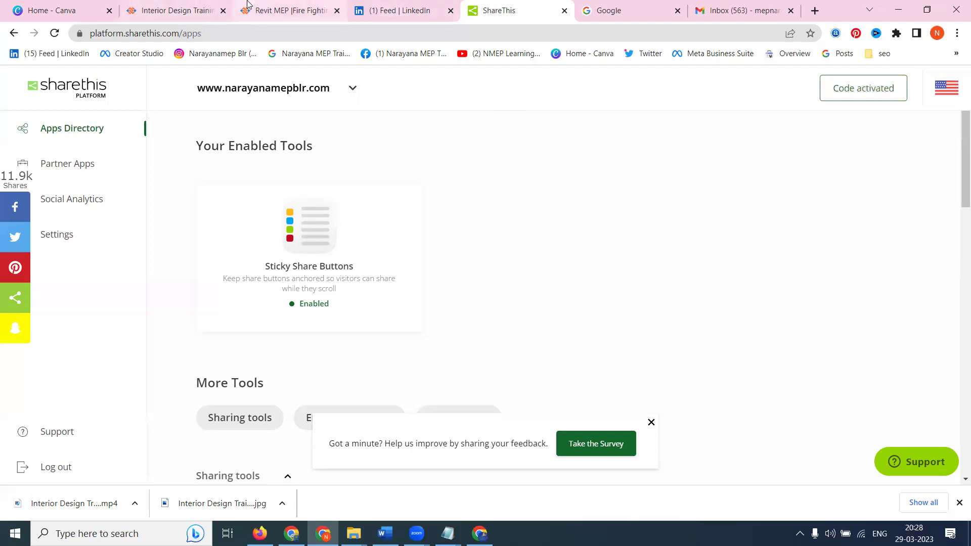
Step: Reload the home page, close the Facebook share popup, and tweet the page link
click(268, 10)
click(54, 33)
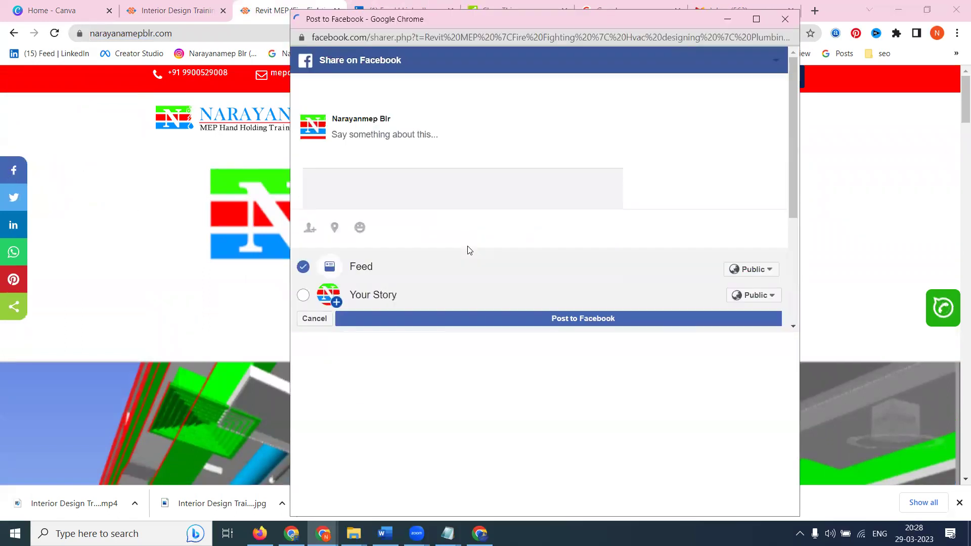
click(785, 18)
click(16, 198)
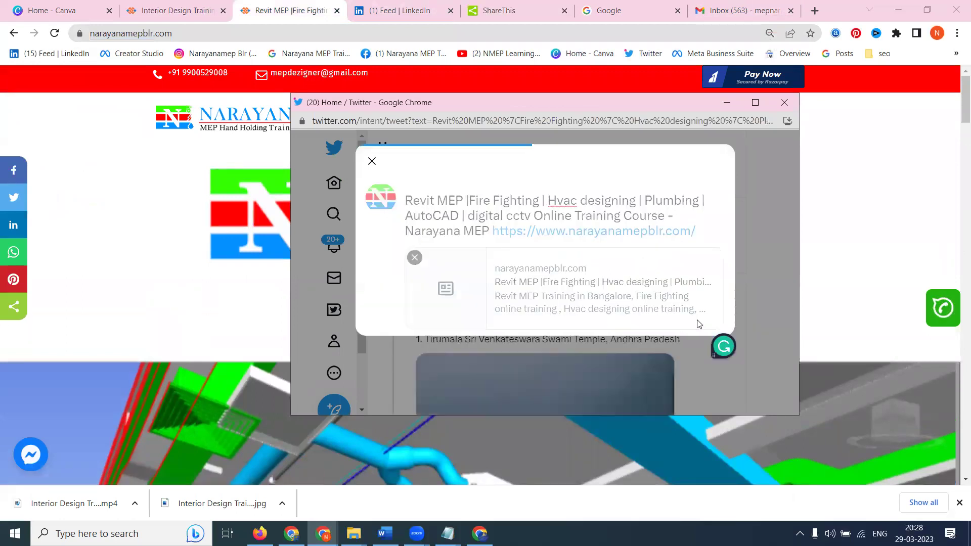
click(698, 325)
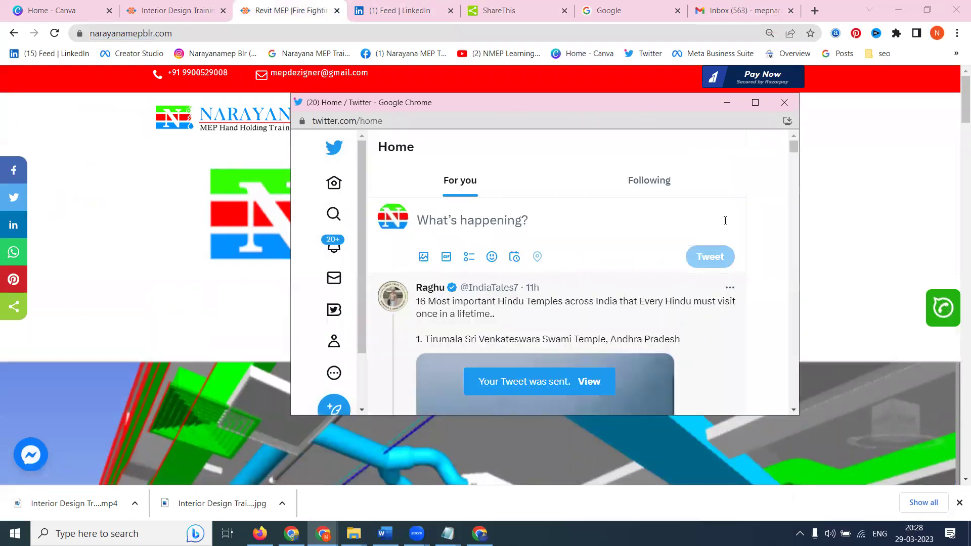
click(784, 106)
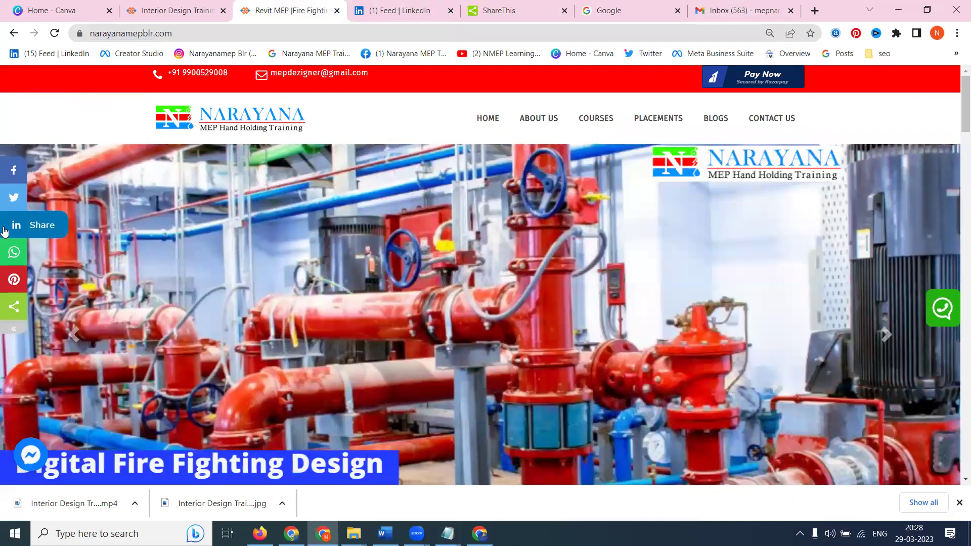
Step: Close the LinkedIn share popup without posting, then bring up the YouTube channel's Videos page
click(5, 228)
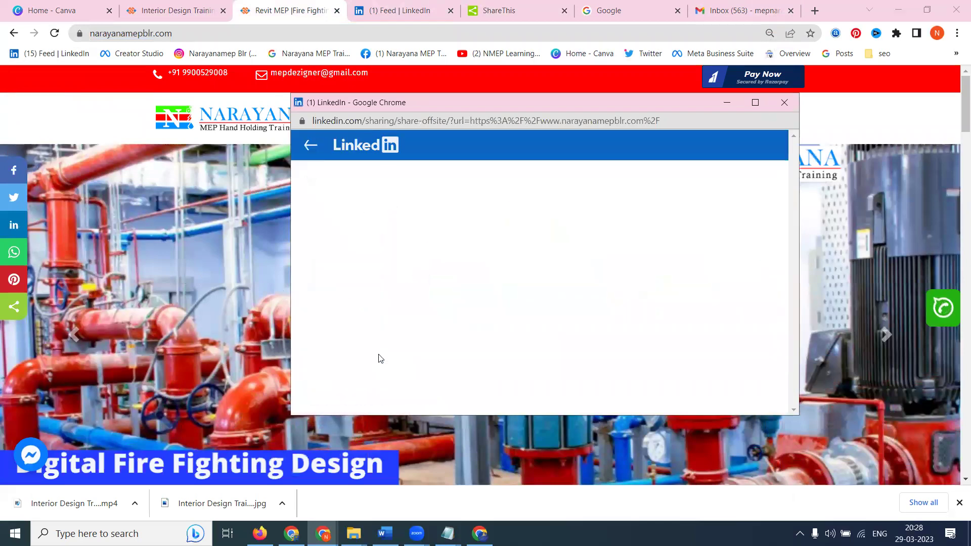
scroll(564, 278, down, 3)
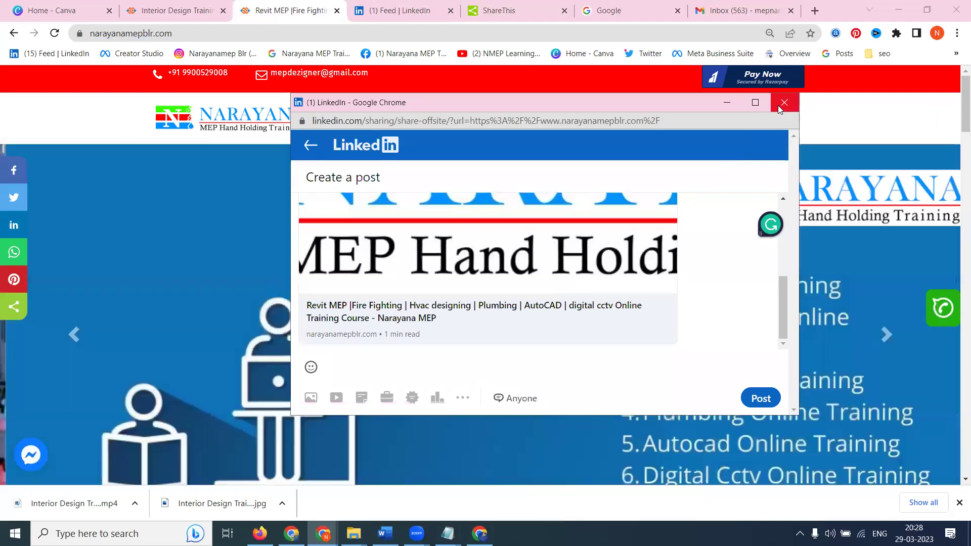
click(778, 105)
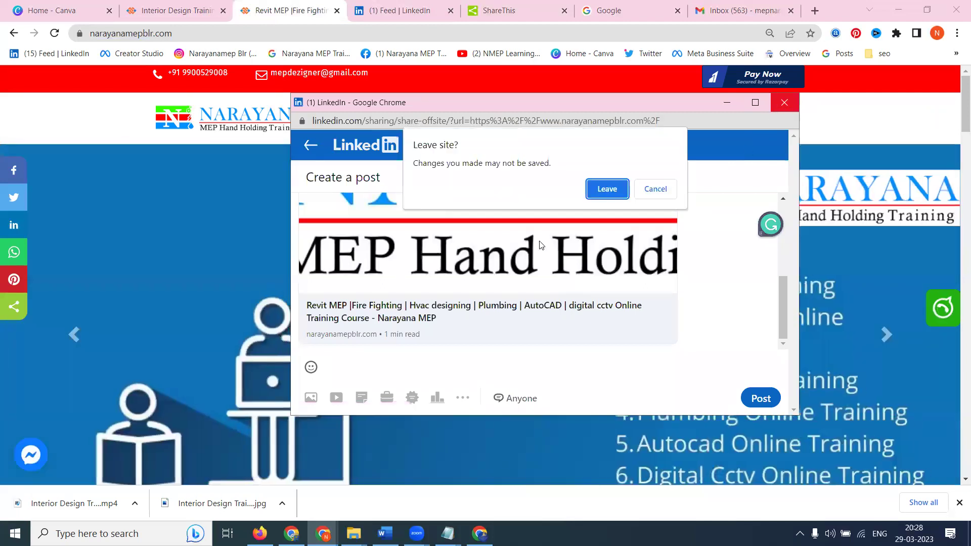
click(603, 189)
click(291, 533)
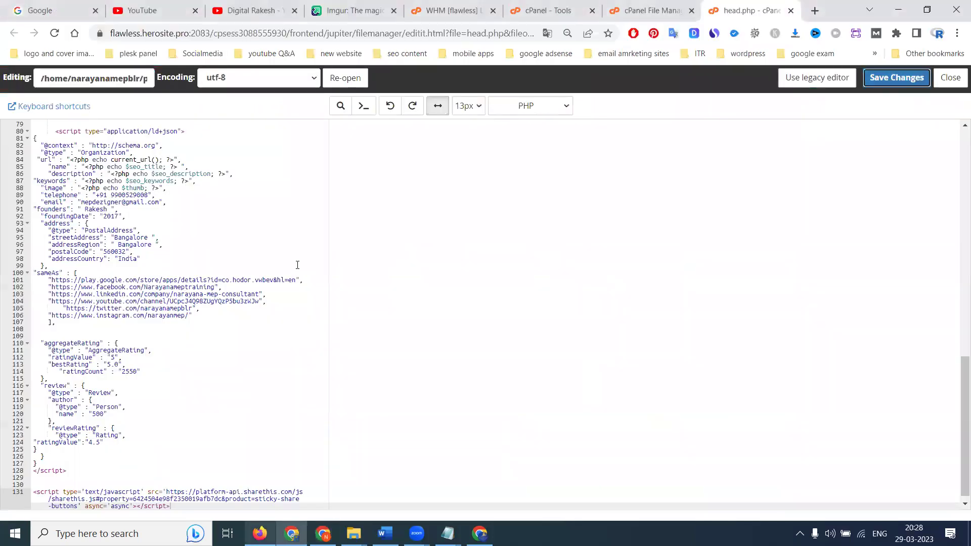
click(258, 6)
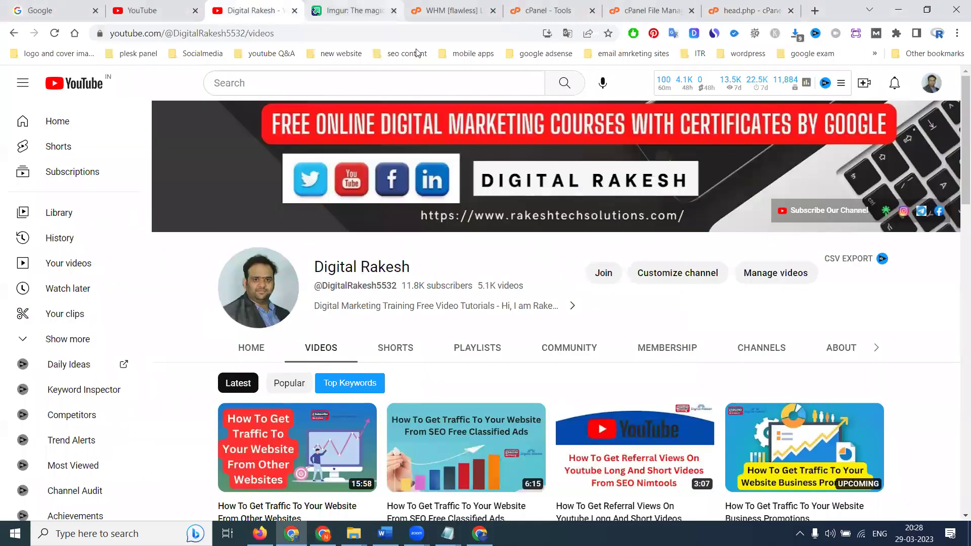